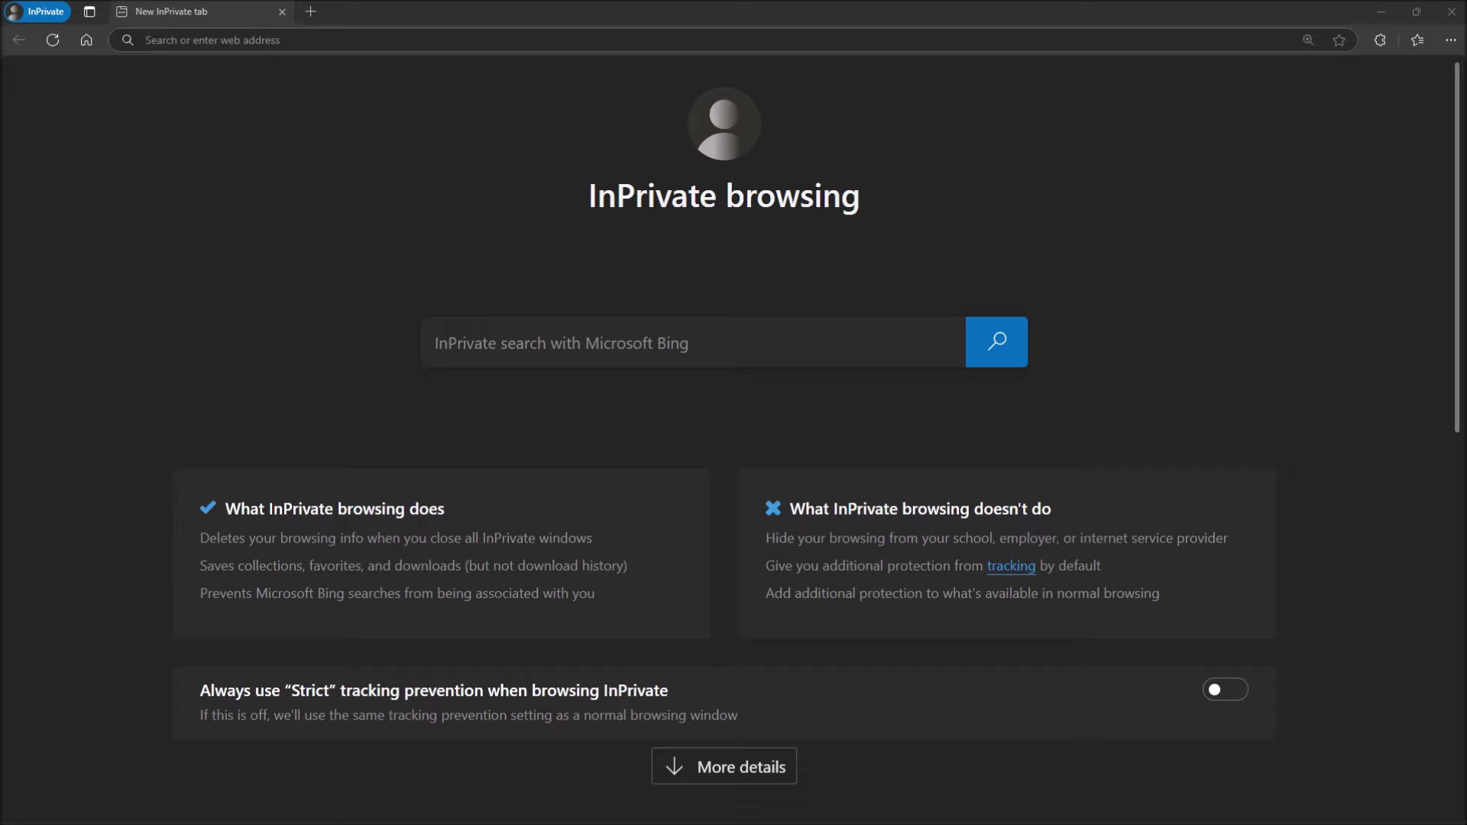
# Step: Go to the Bastrop County Tax Assessor Collector site at bastroptac.com
pyautogui.click(297, 34)
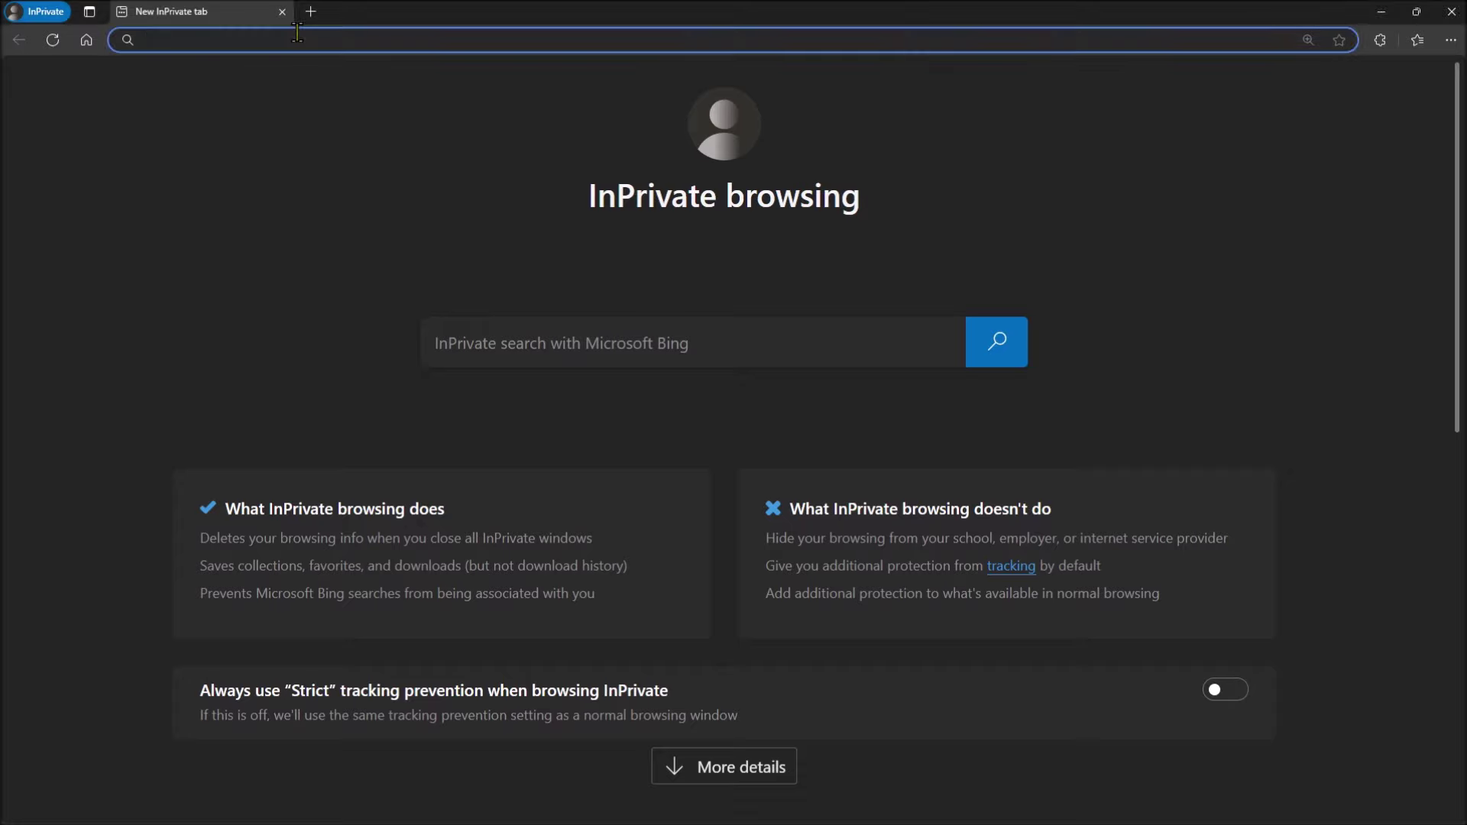
pyautogui.write('https://bastroptac.com/')
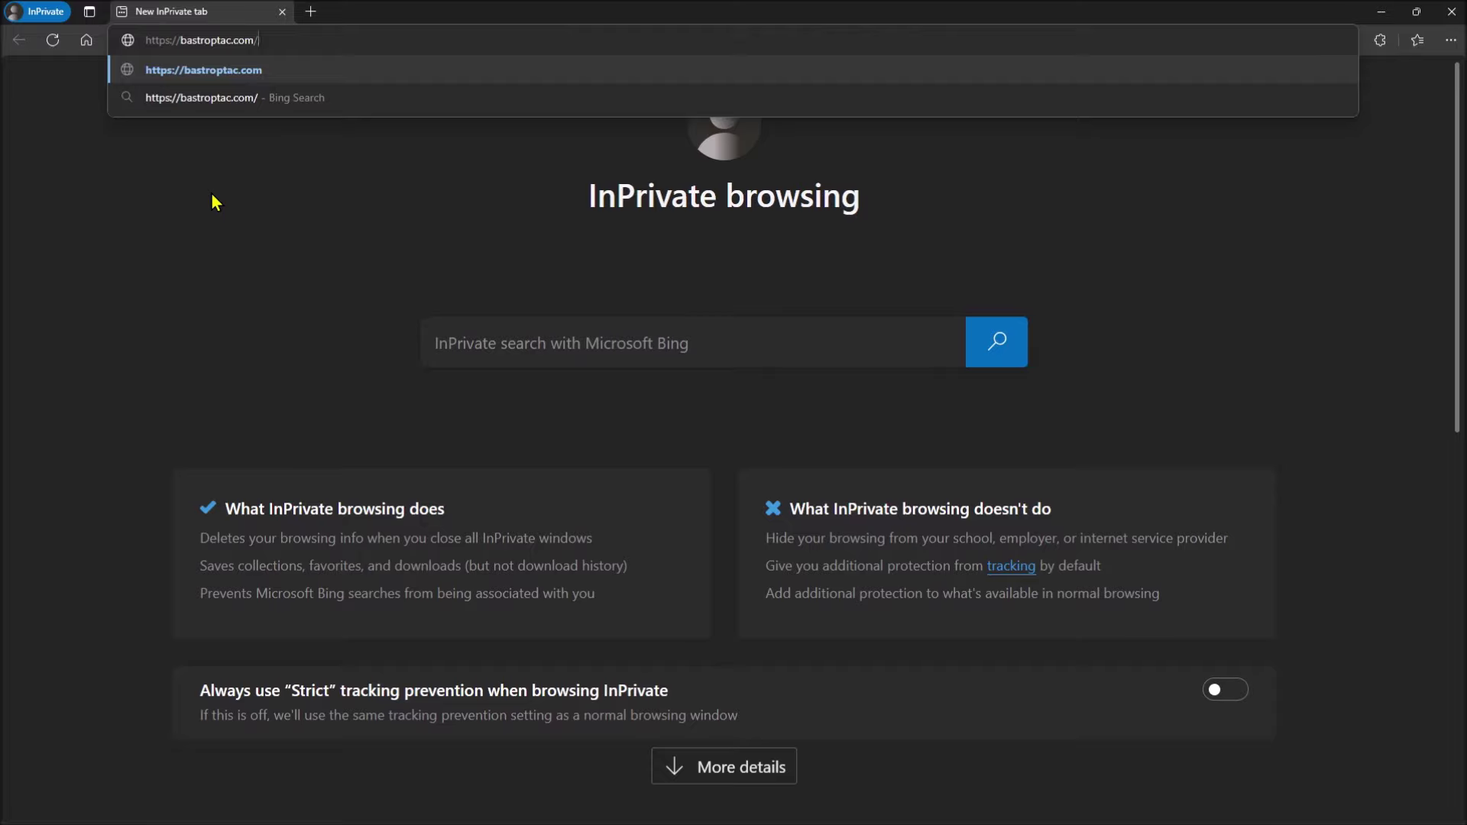
pyautogui.press('Return')
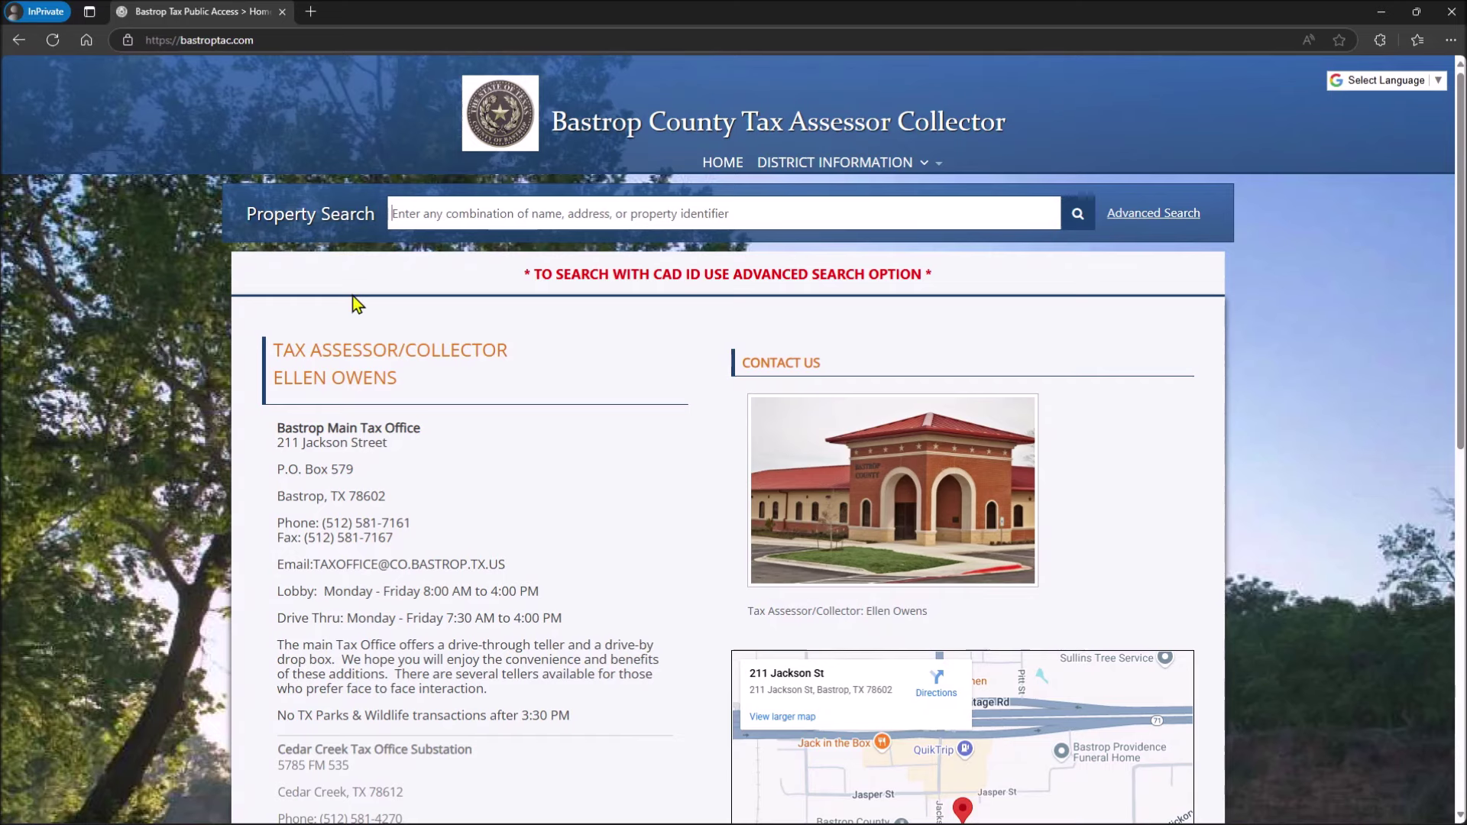
# Step: Run a Property Search for 'main street'
pyautogui.write('mai')
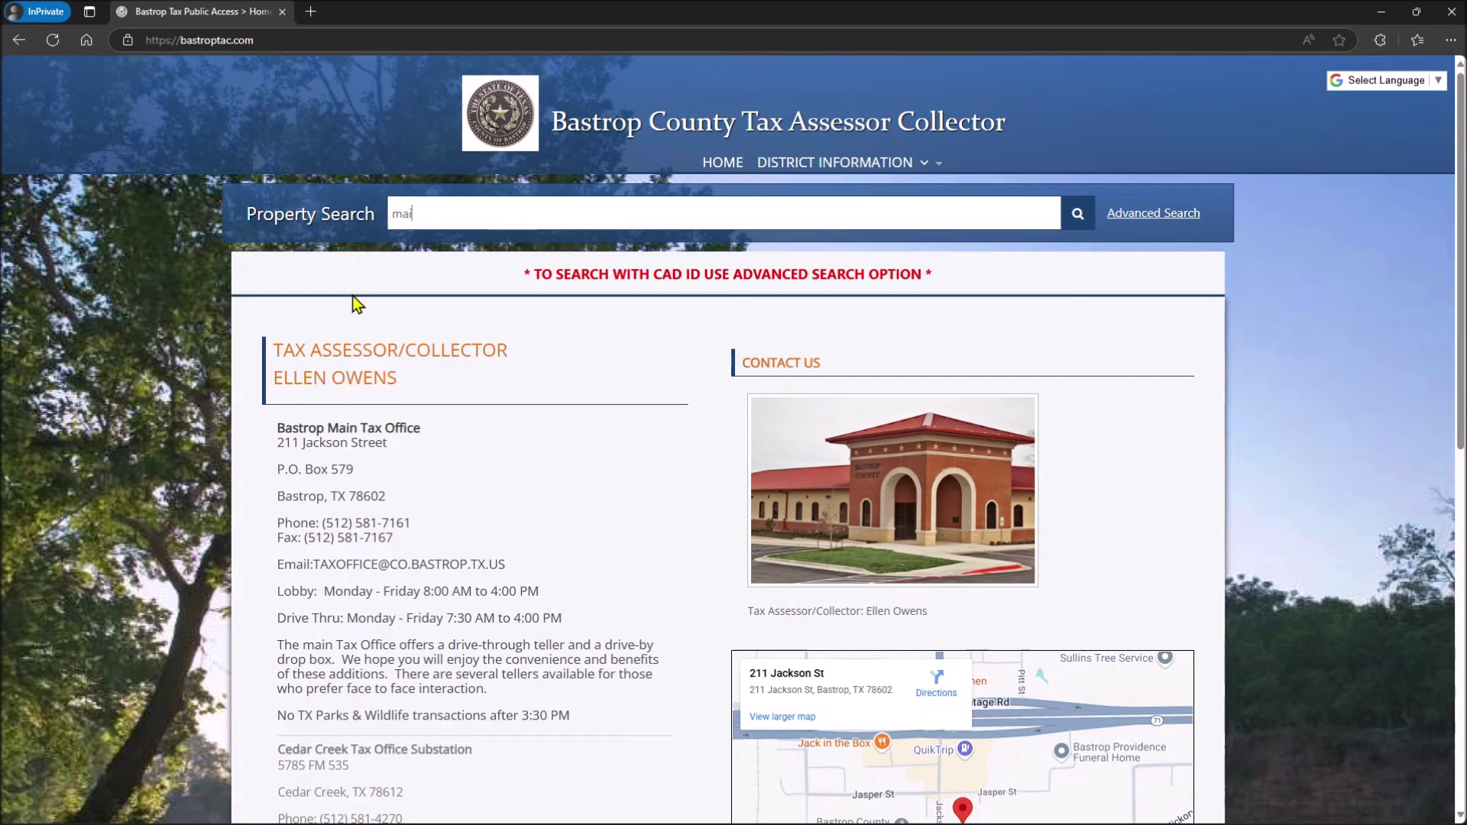
pyautogui.write('n str')
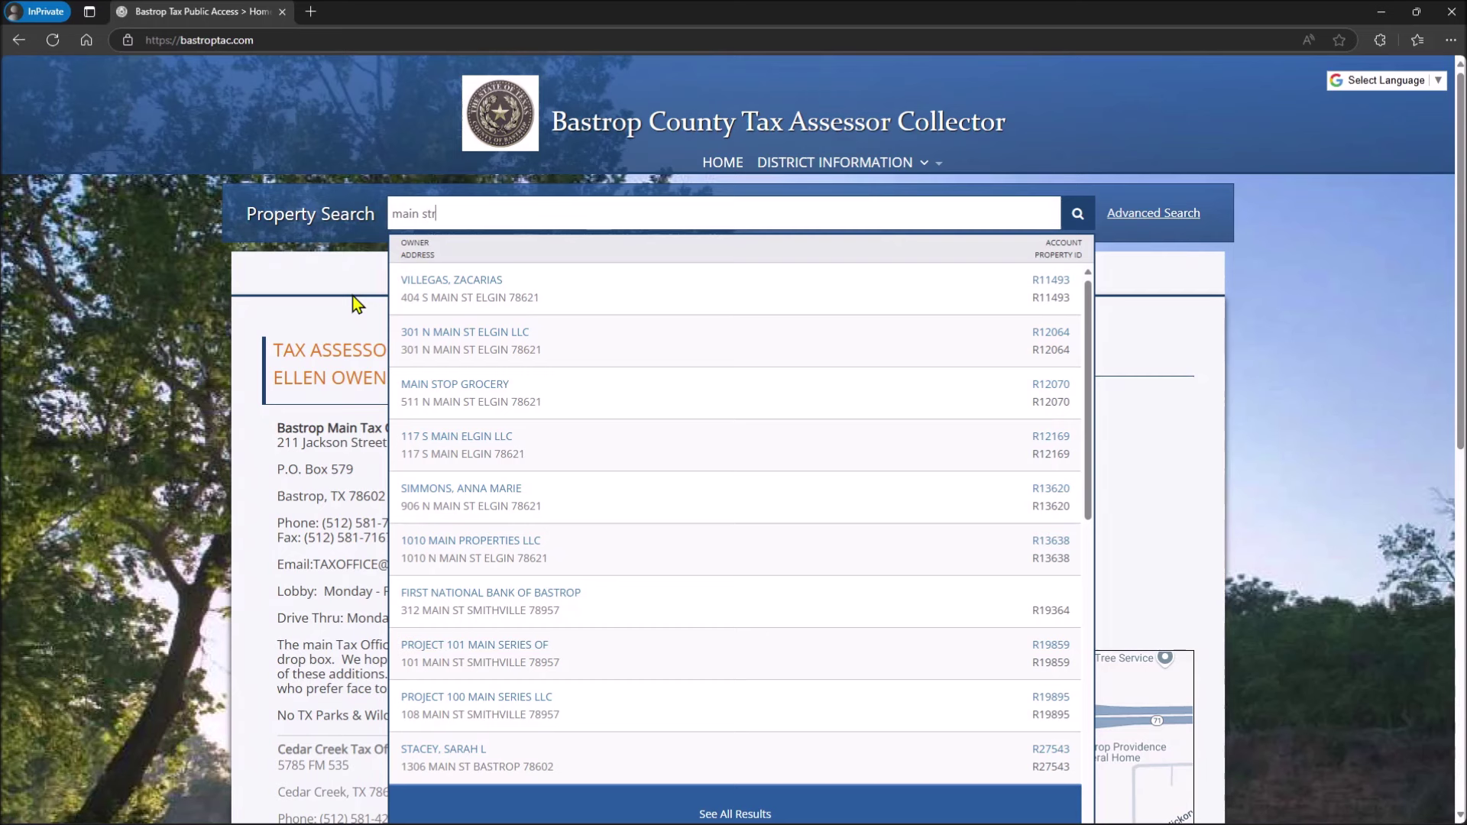
pyautogui.write('eet')
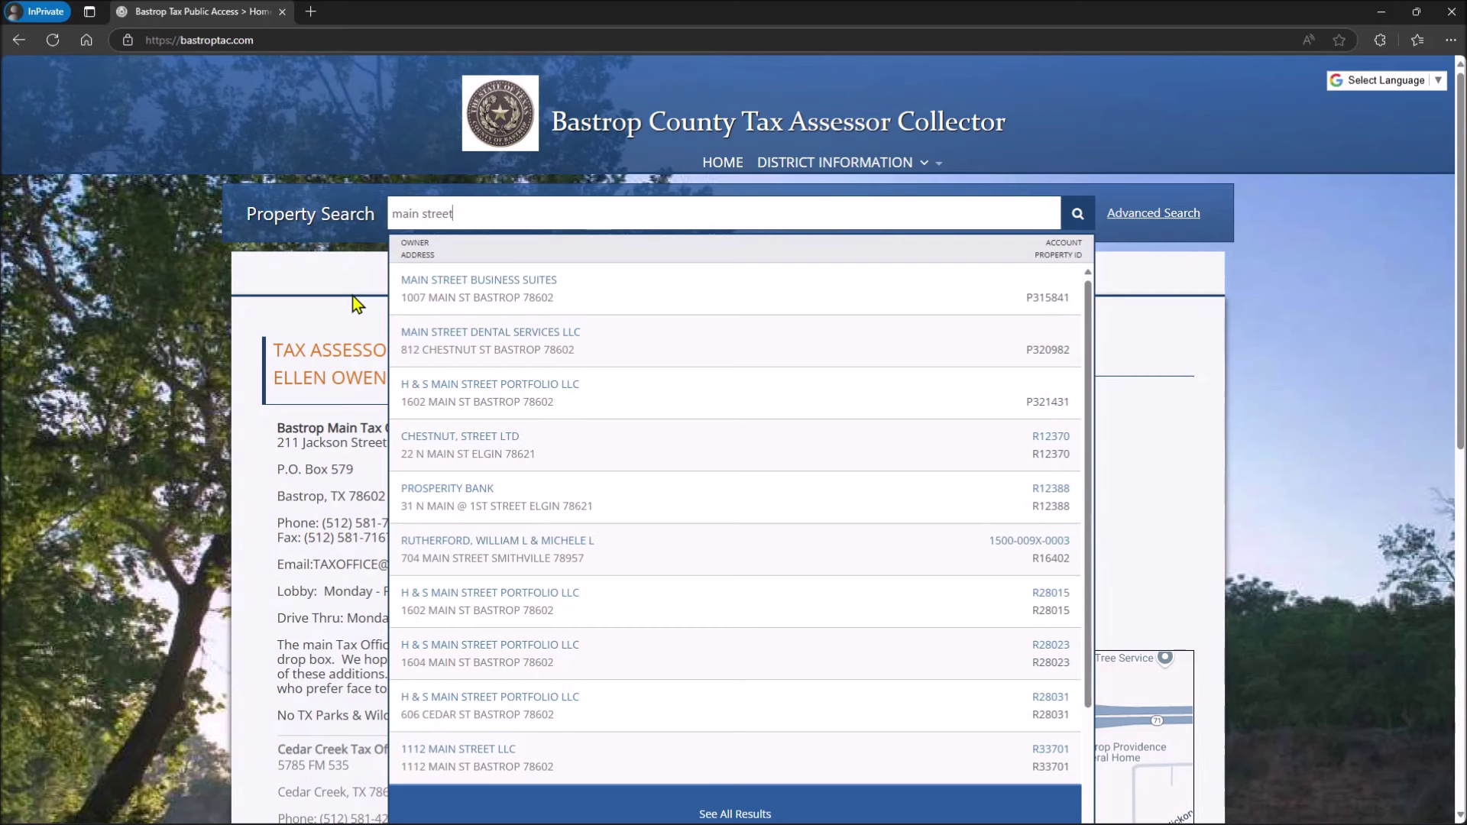
pyautogui.press('Return')
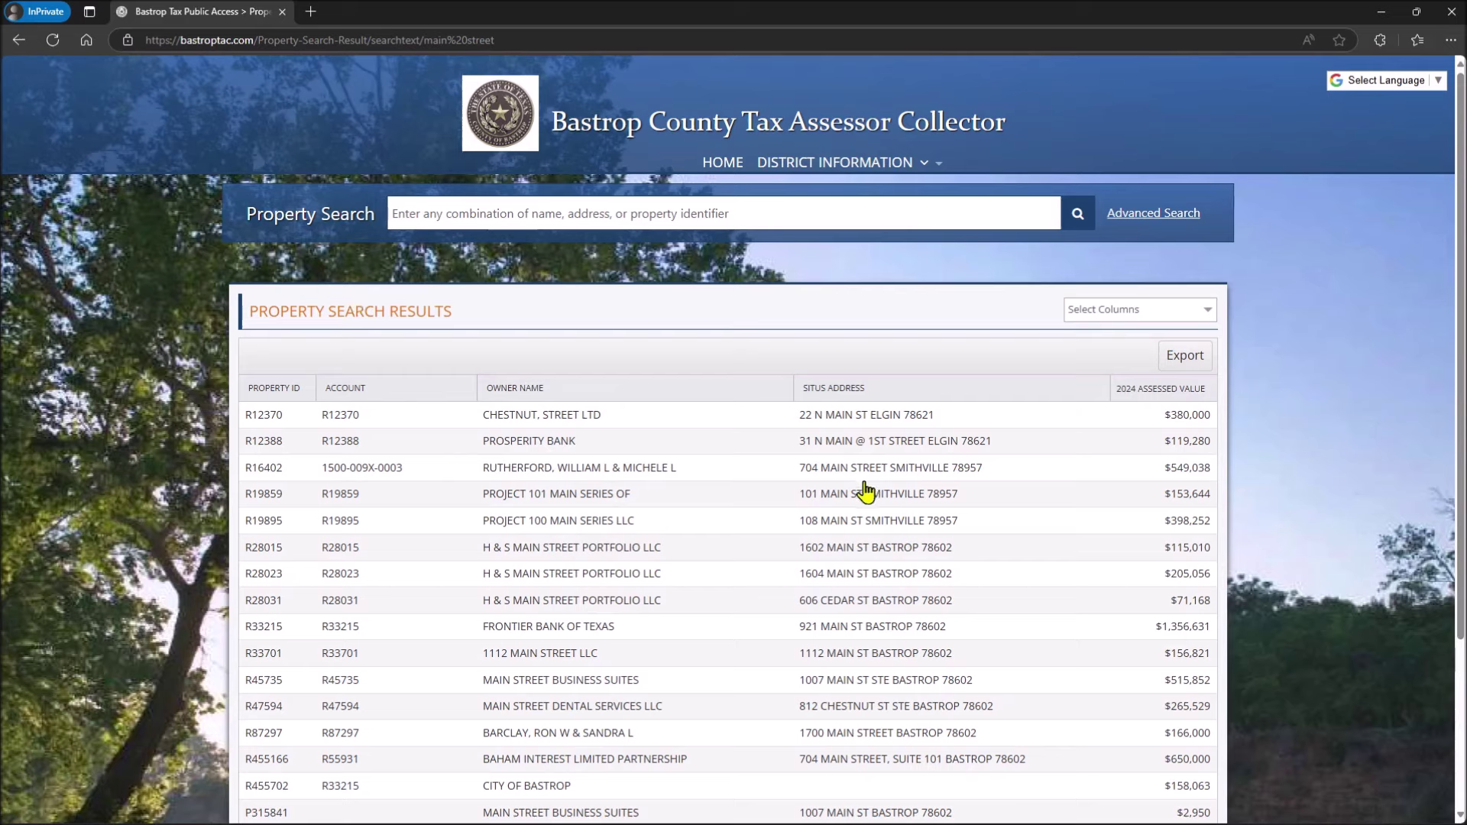
pyautogui.click(353, 452)
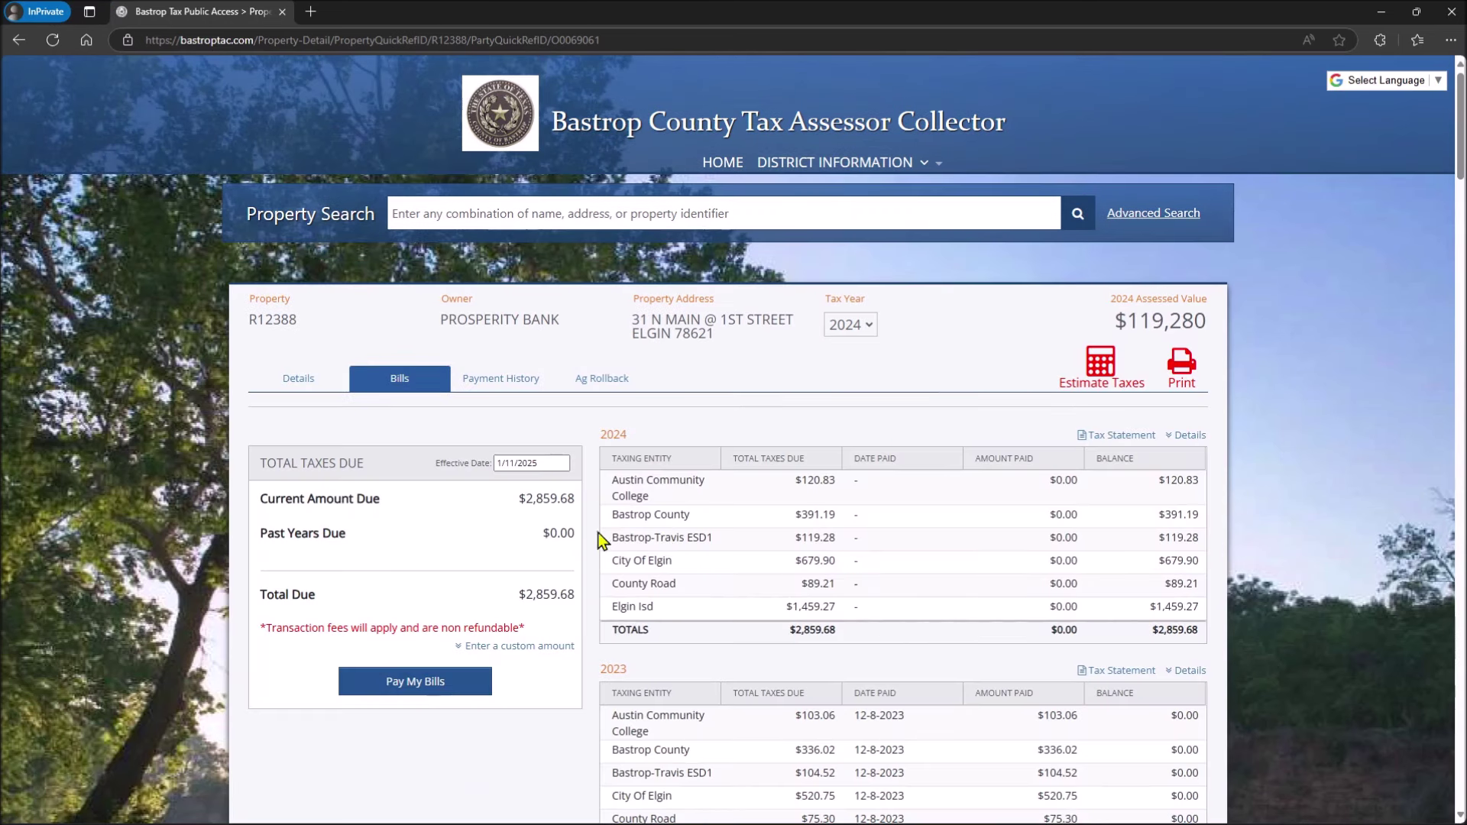
pyautogui.click(14, 40)
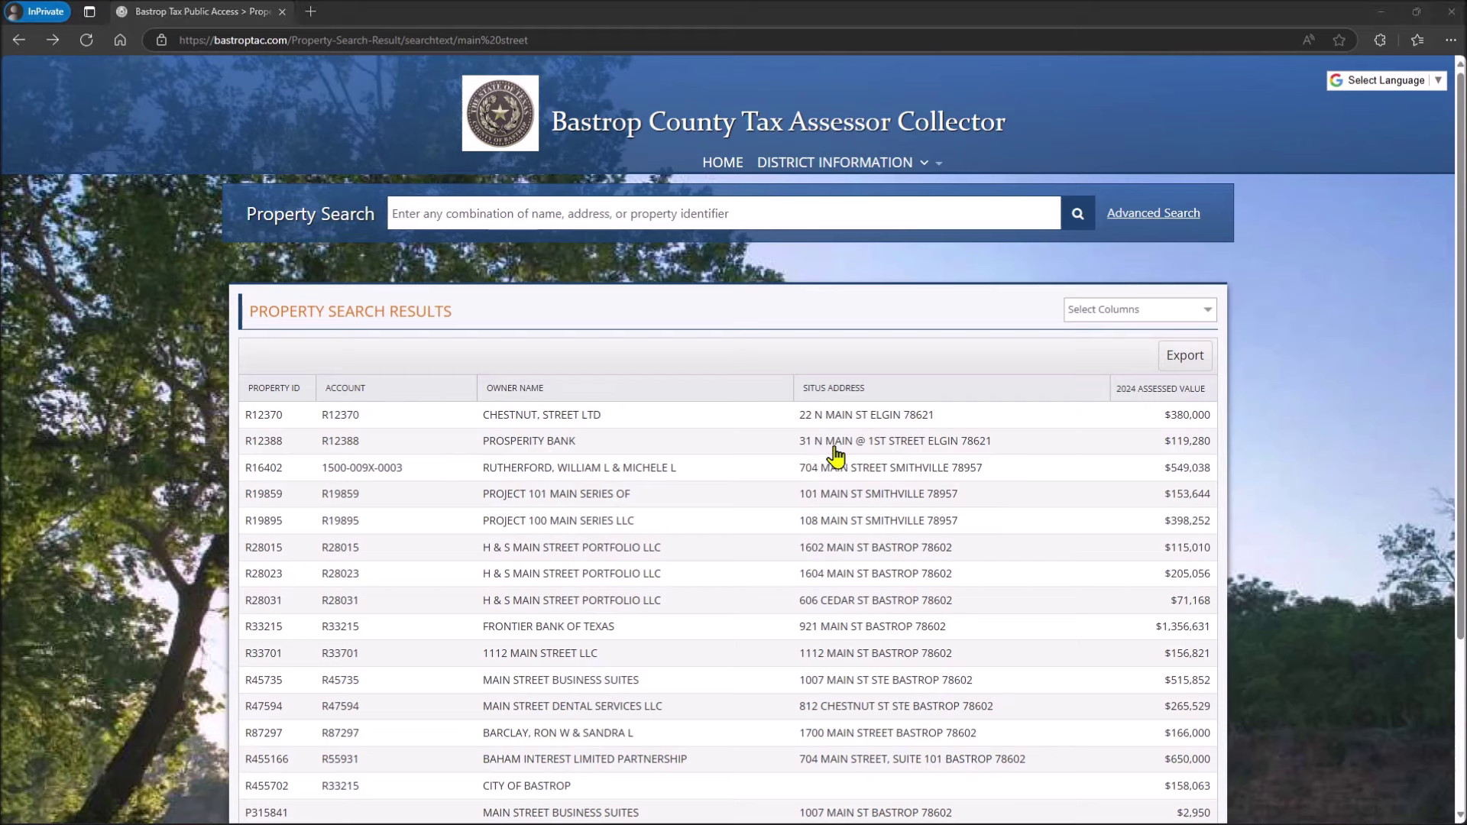
# Step: Open the Bills tab for Prosperity Bank's property R12388
pyautogui.click(518, 445)
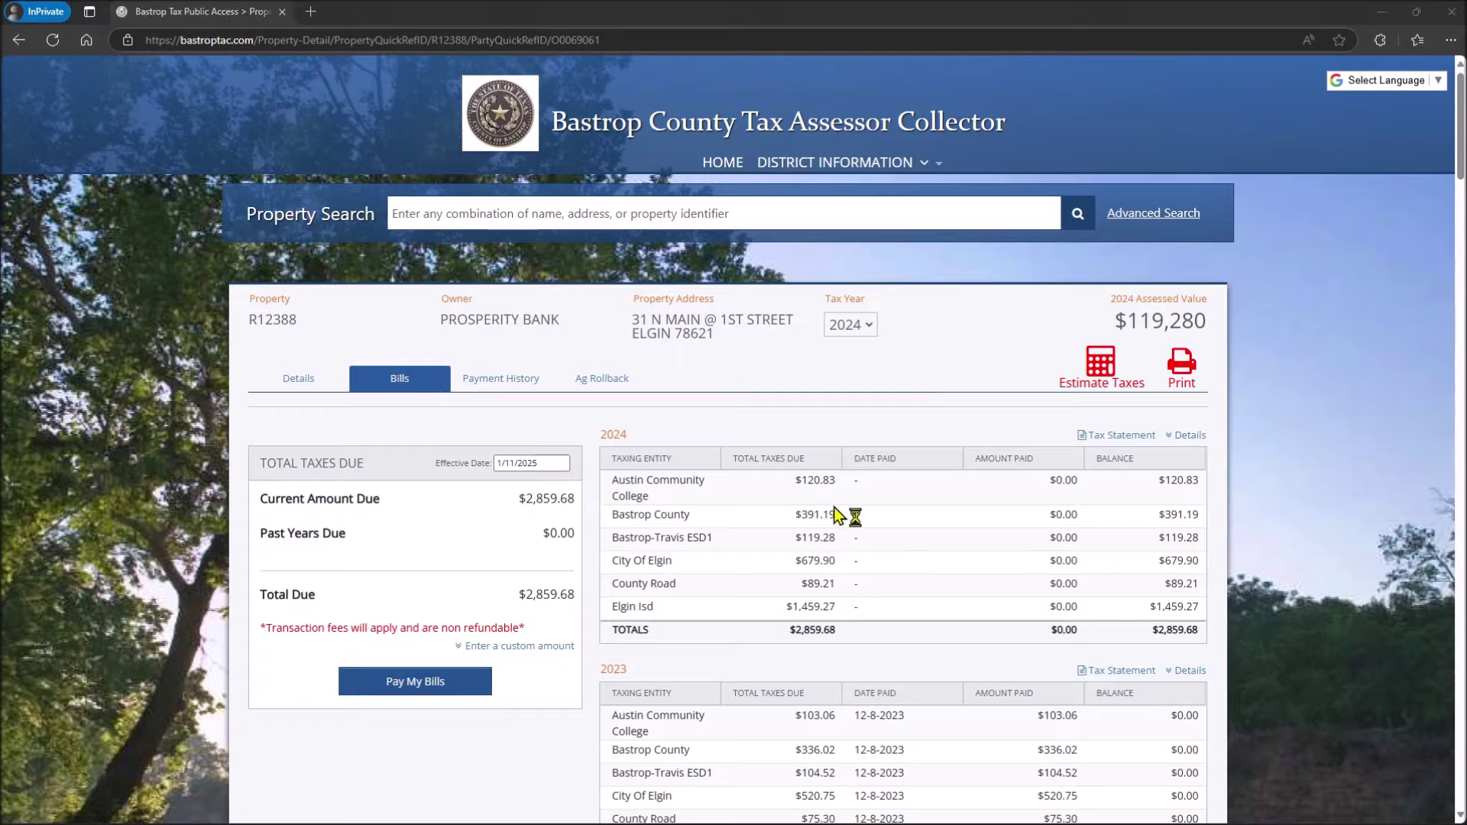
pyautogui.scroll(-2, 825, 504)
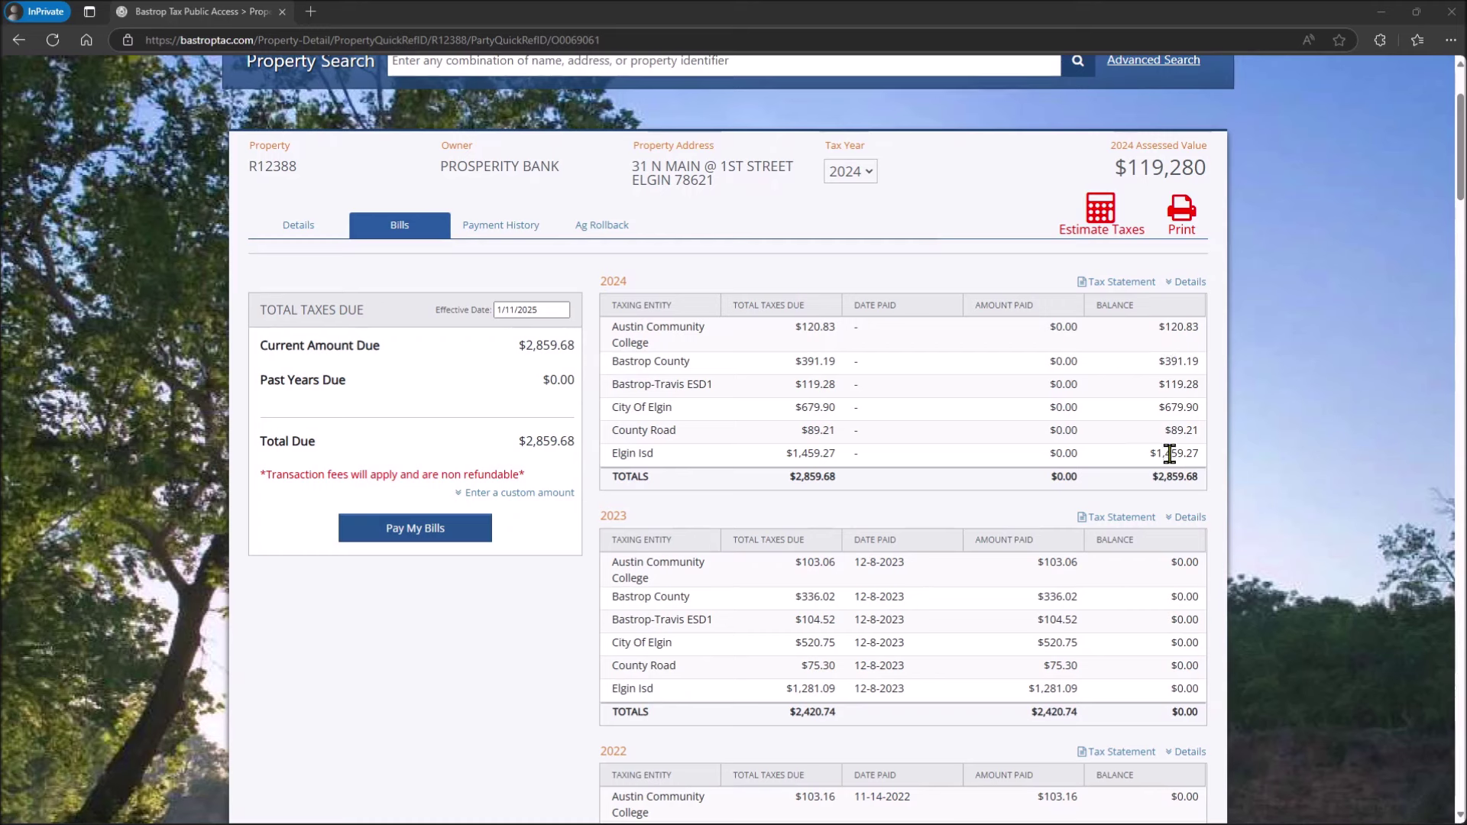
pyautogui.click(1153, 476)
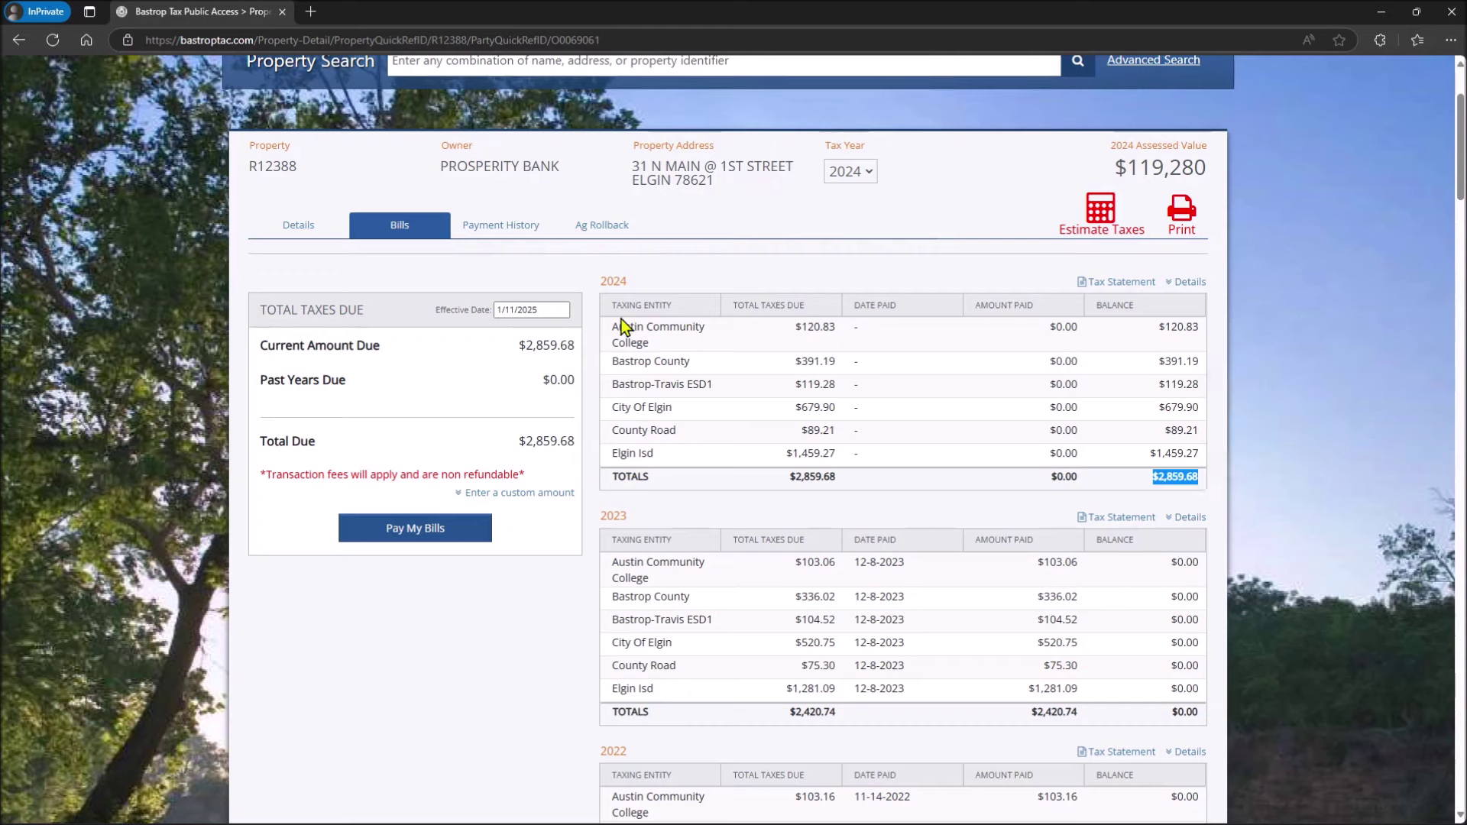
pyautogui.moveTo(1151, 478); pyautogui.dragTo(1207, 481)
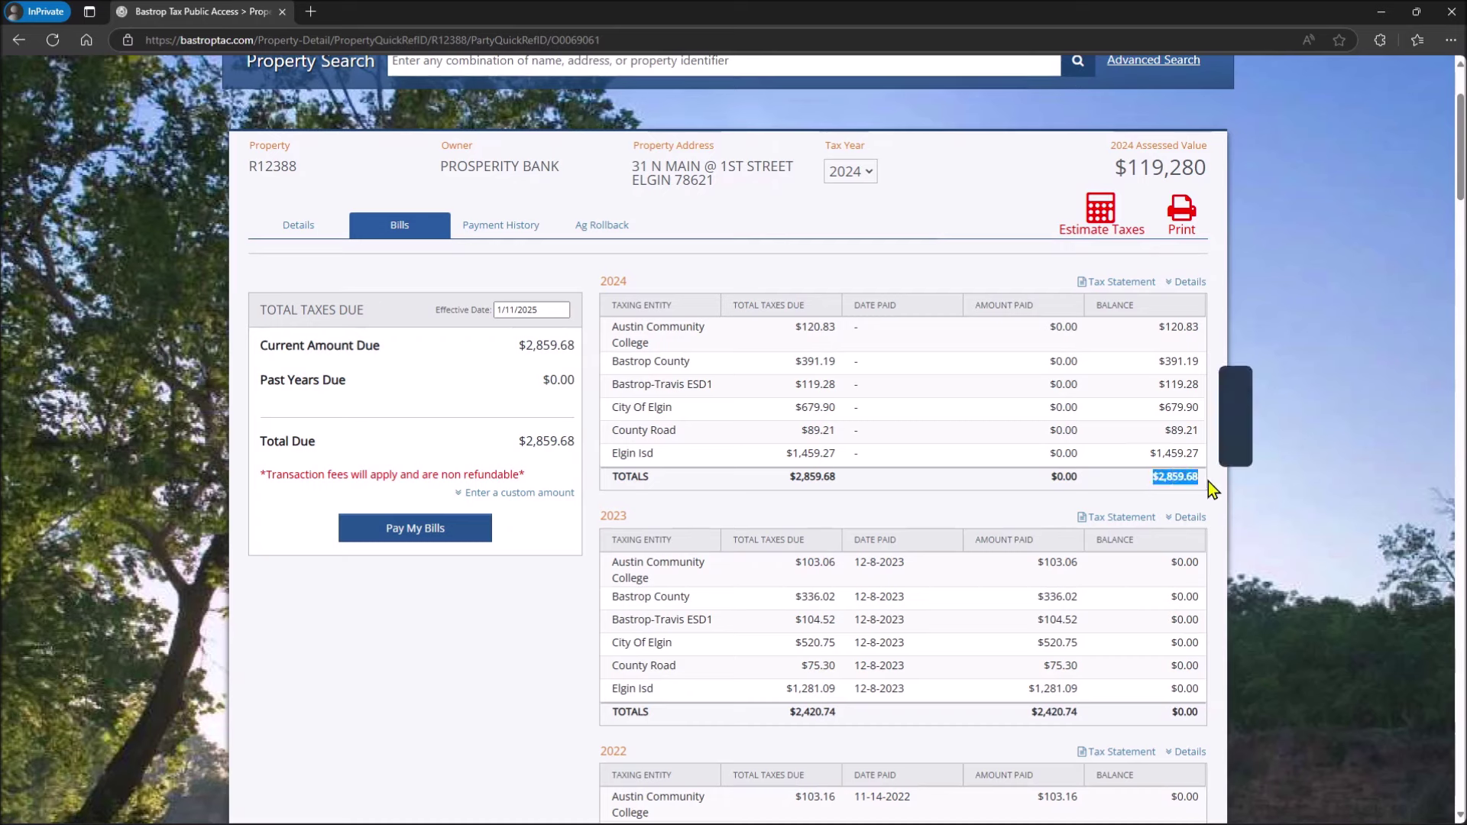
pyautogui.moveTo(520, 441); pyautogui.dragTo(579, 442)
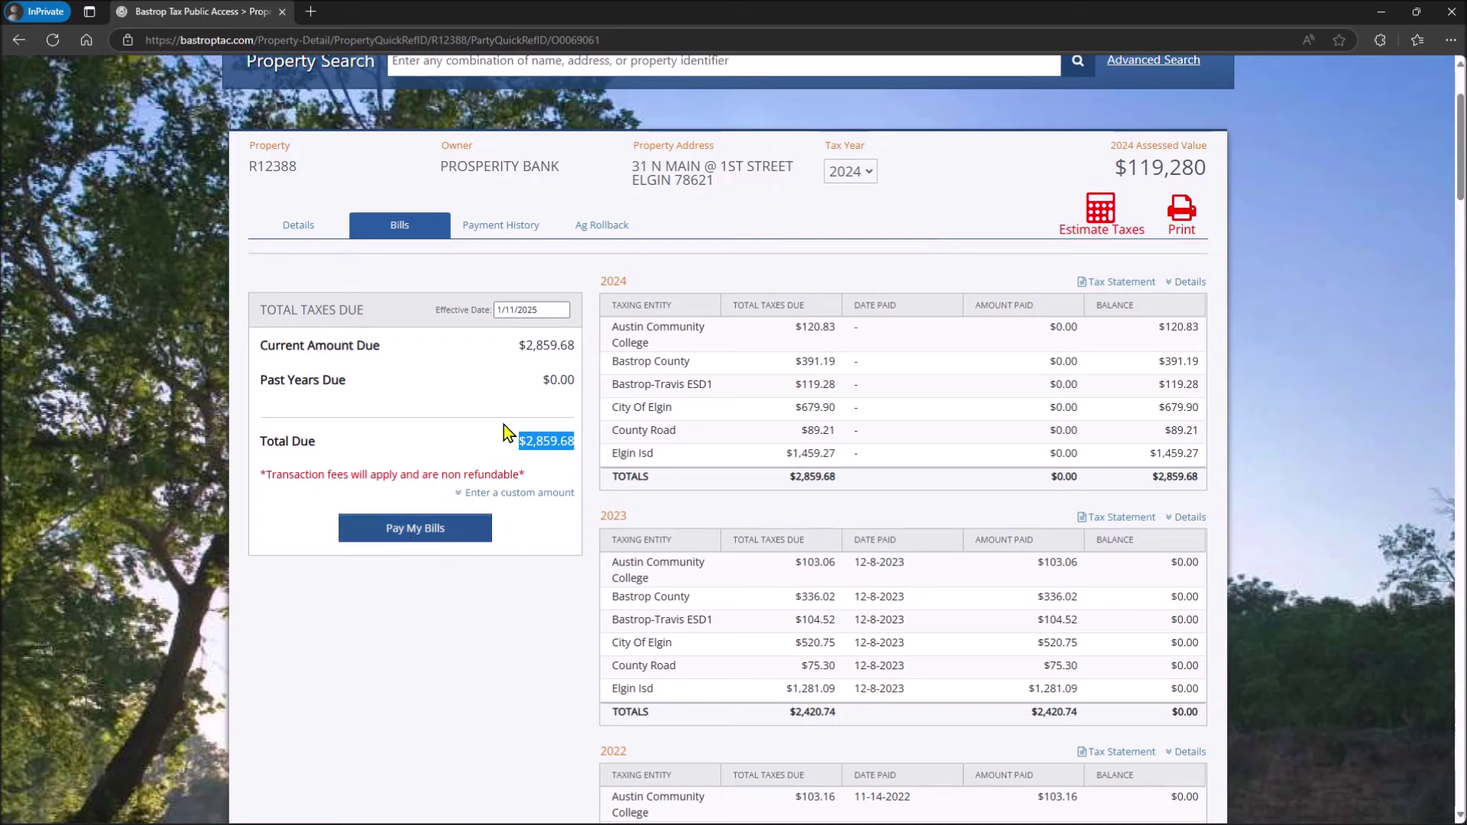
pyautogui.click(552, 441)
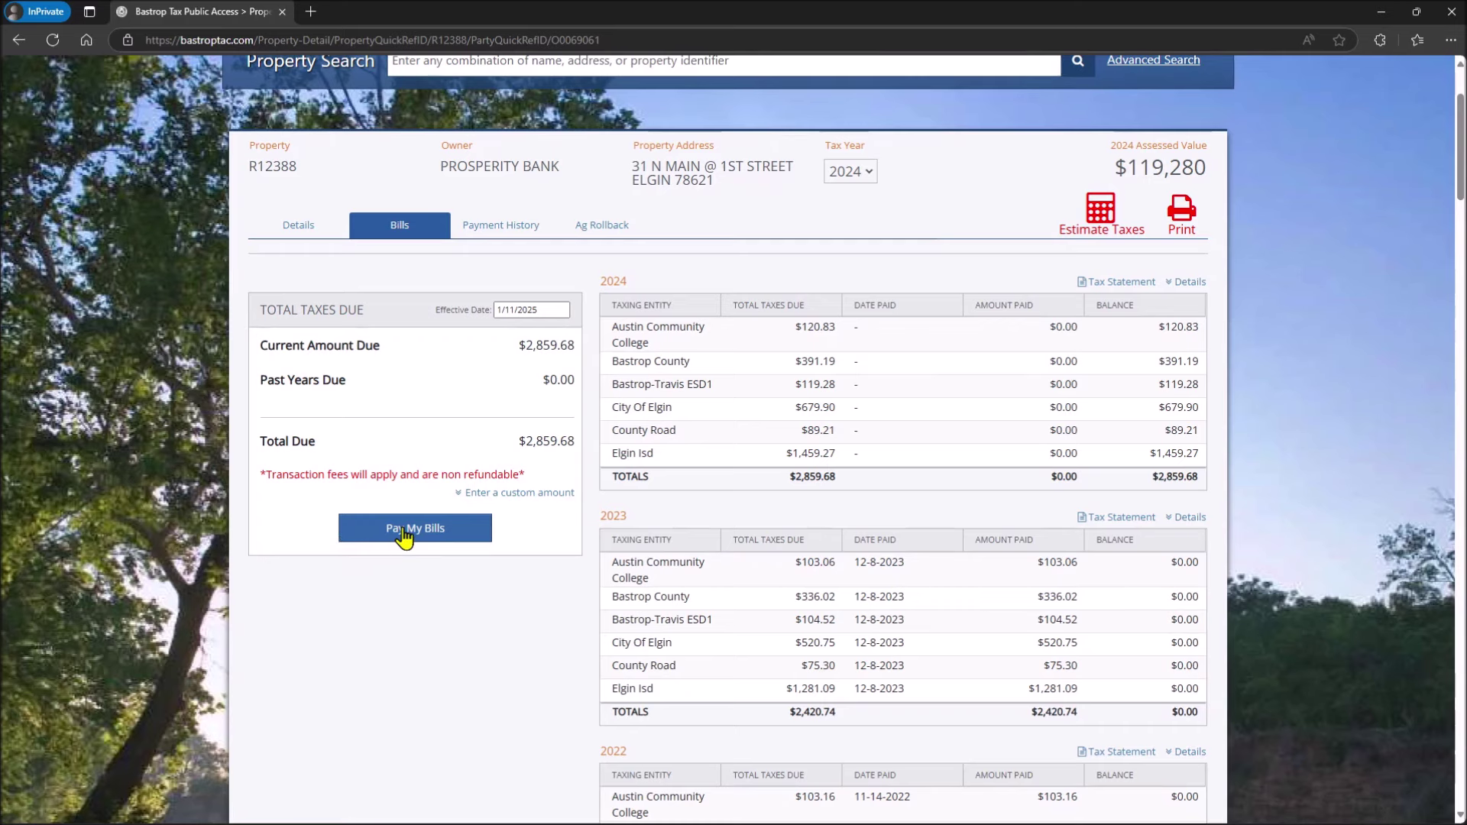
# Step: Start paying the $2,859.68 bill and continue to the secure payment website
pyautogui.click(402, 535)
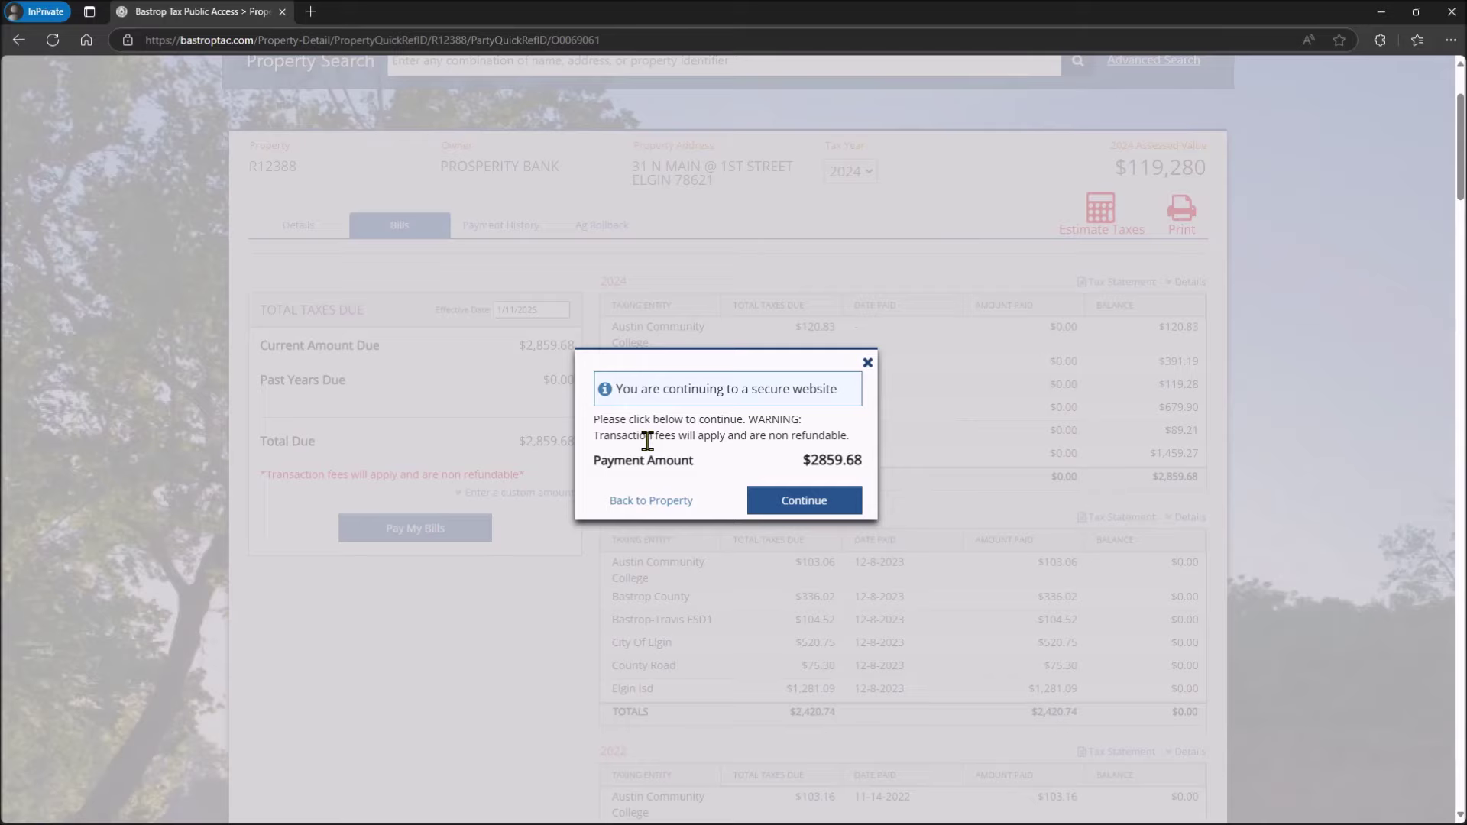
pyautogui.click(802, 500)
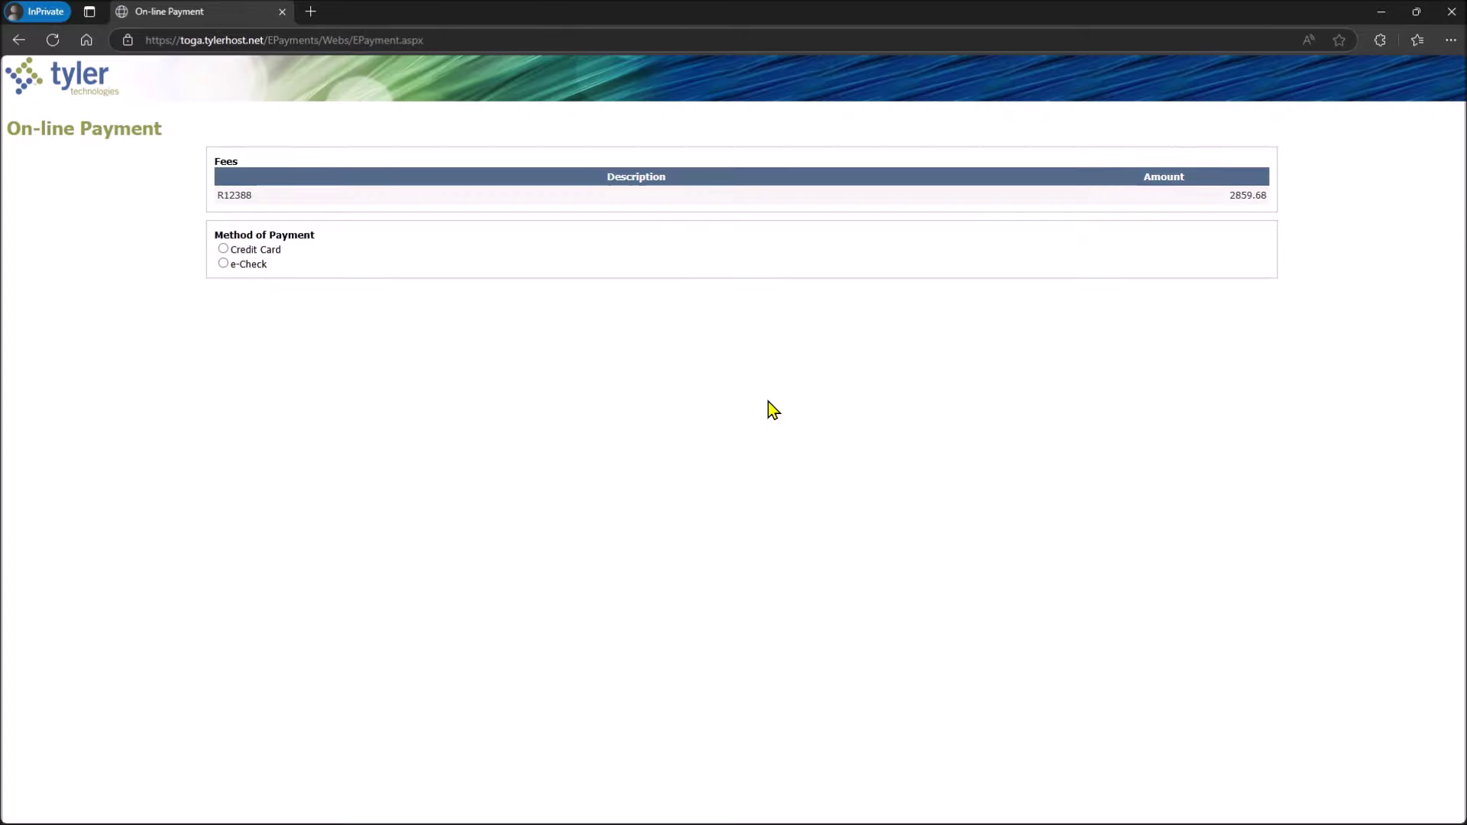
# Step: Zoom the payment page in, review R12388 and its 2859.68 amount, and choose Credit Card
pyautogui.hotkey('ctrl', '+')
pyautogui.hotkey('ctrl', '+')
pyautogui.hotkey('ctrl', '+')
pyautogui.hotkey('ctrl', '+')
pyautogui.hotkey('ctrl', '+')
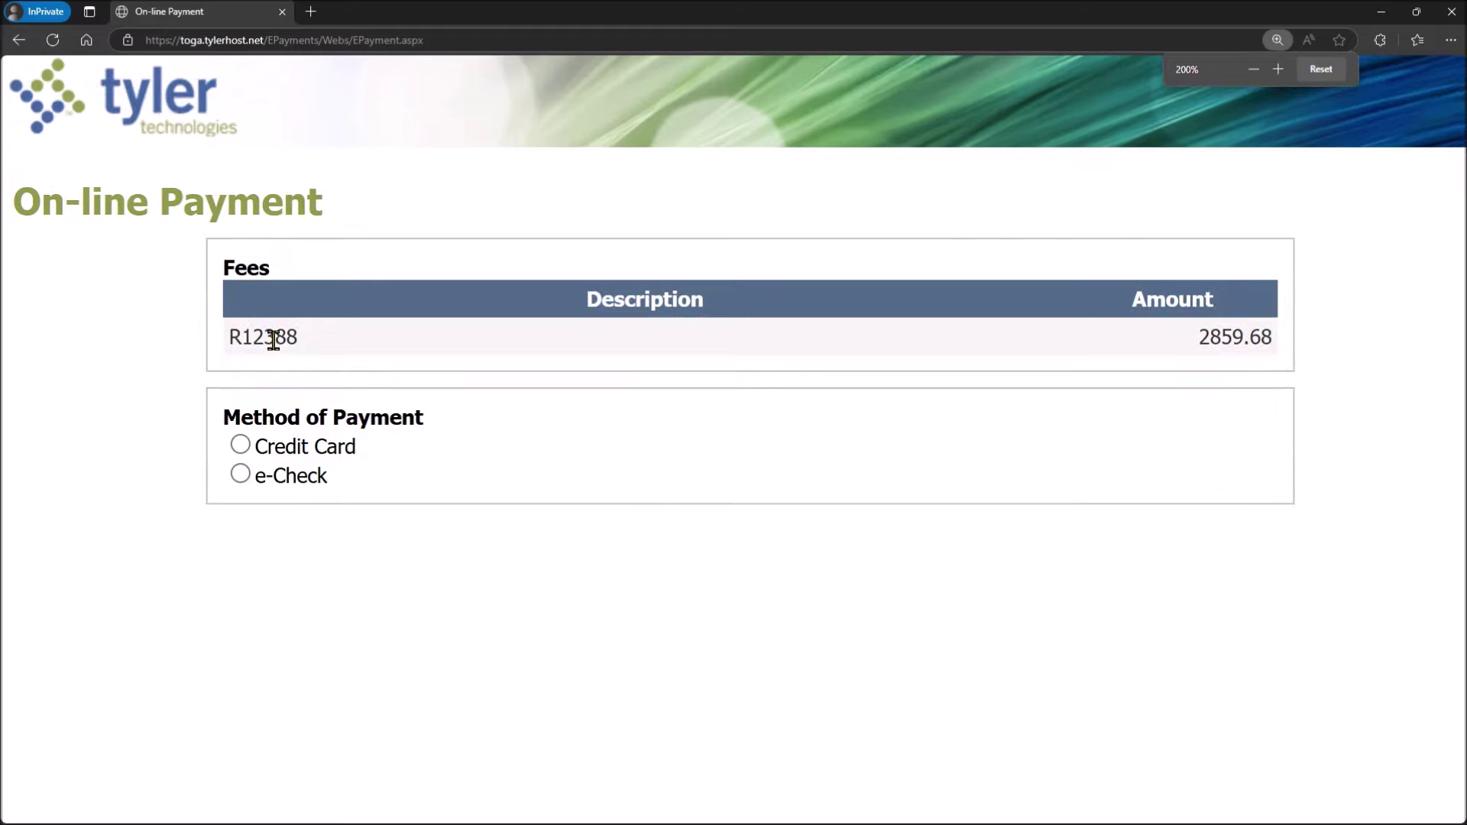
pyautogui.doubleClick(274, 340)
pyautogui.click(281, 350)
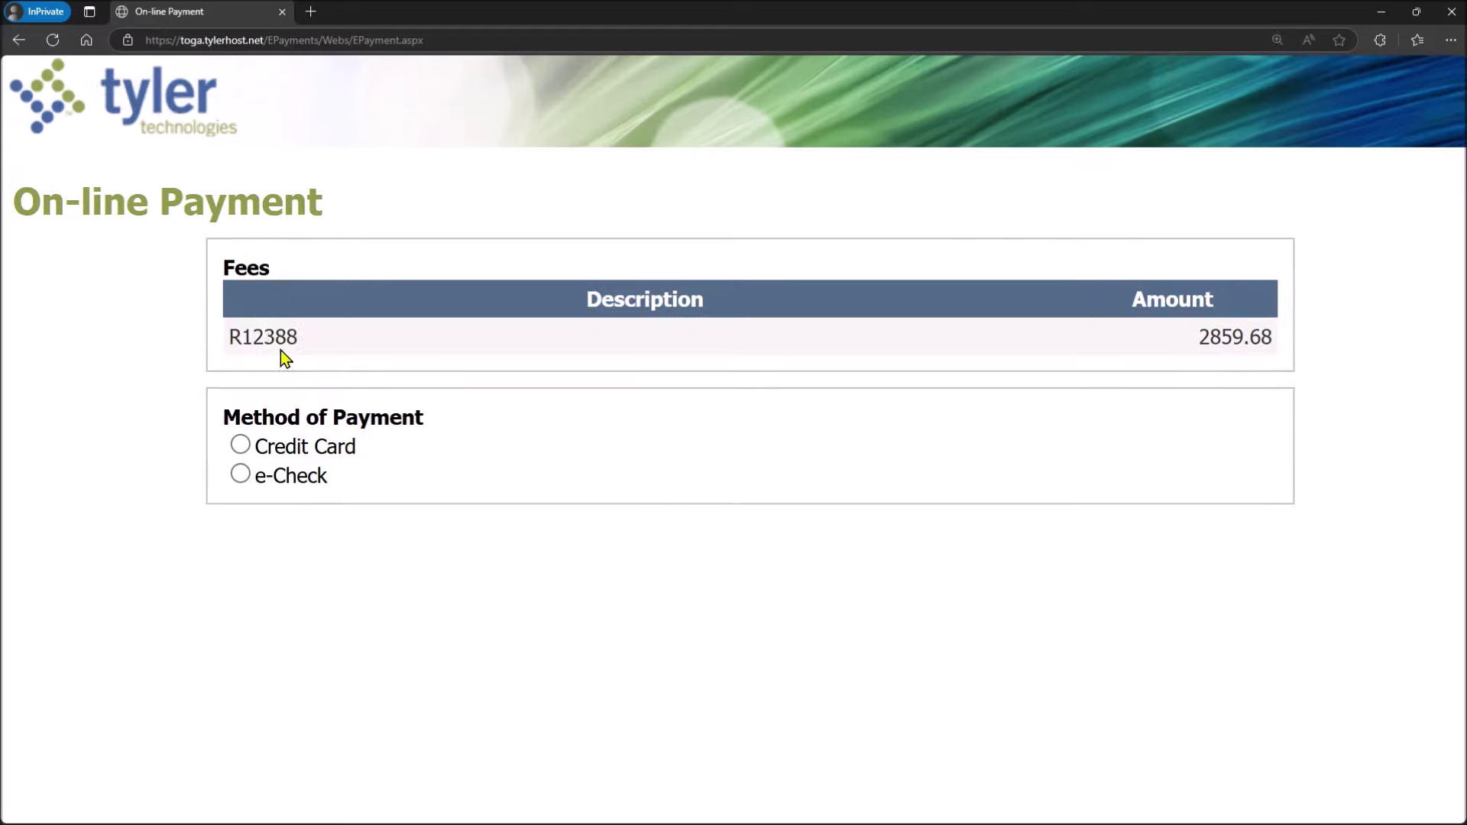
pyautogui.doubleClick(273, 340)
pyautogui.click(272, 341)
pyautogui.doubleClick(271, 342)
pyautogui.doubleClick(1221, 336)
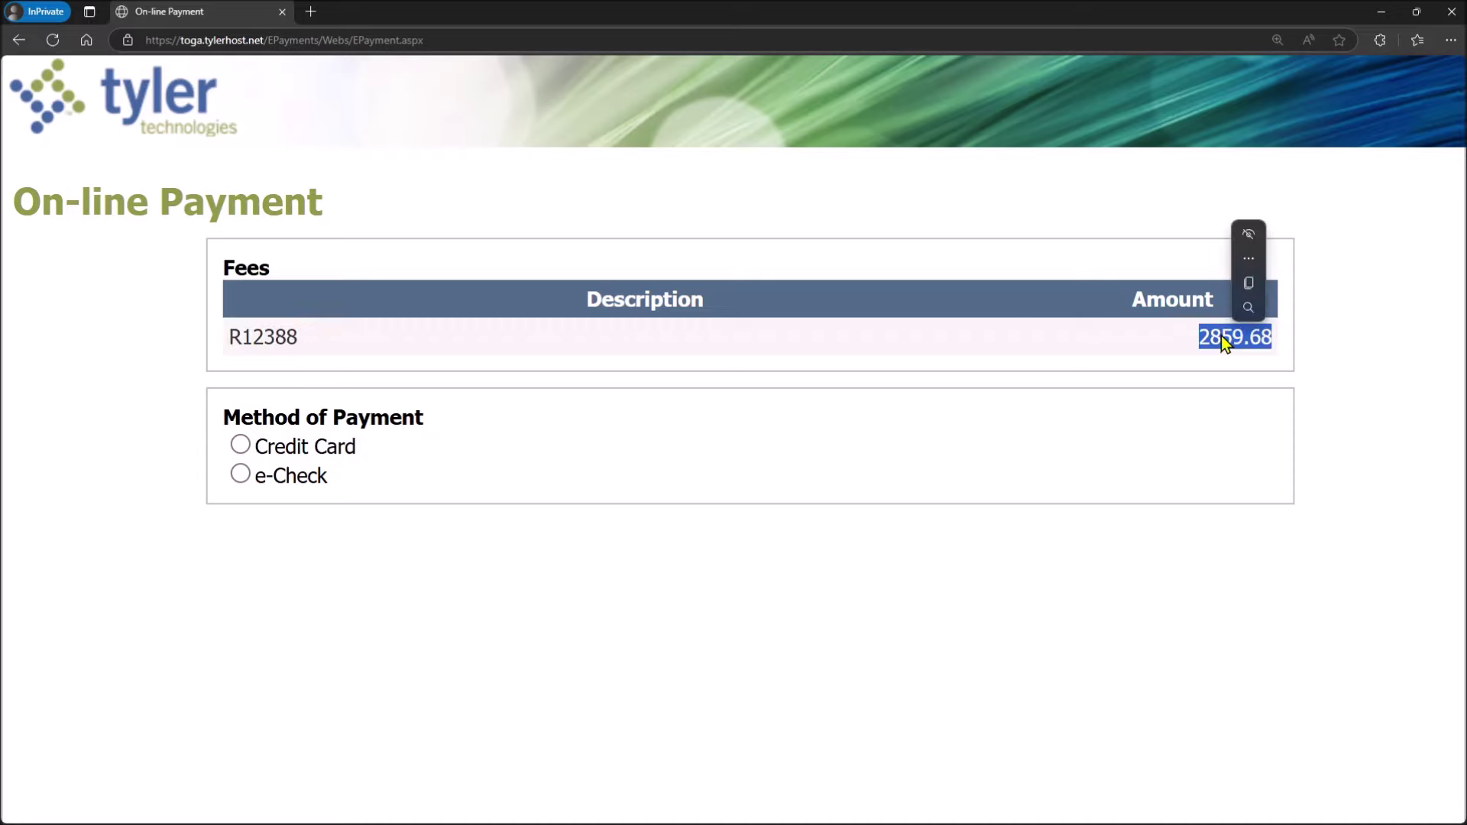
pyautogui.click(348, 364)
pyautogui.click(241, 447)
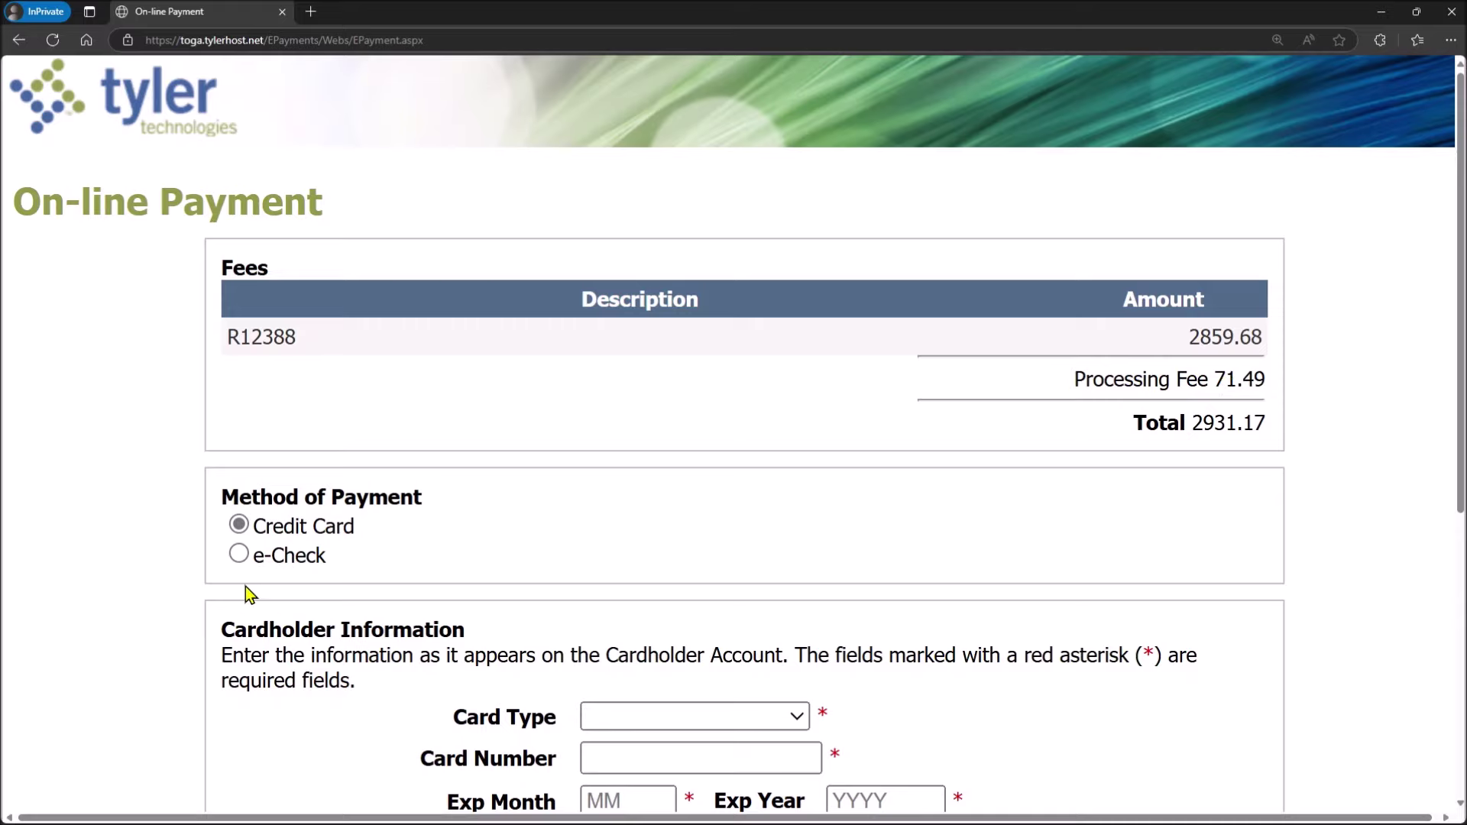
# Step: Switch the payment method to e-Check and set the account type to Checking
pyautogui.click(240, 555)
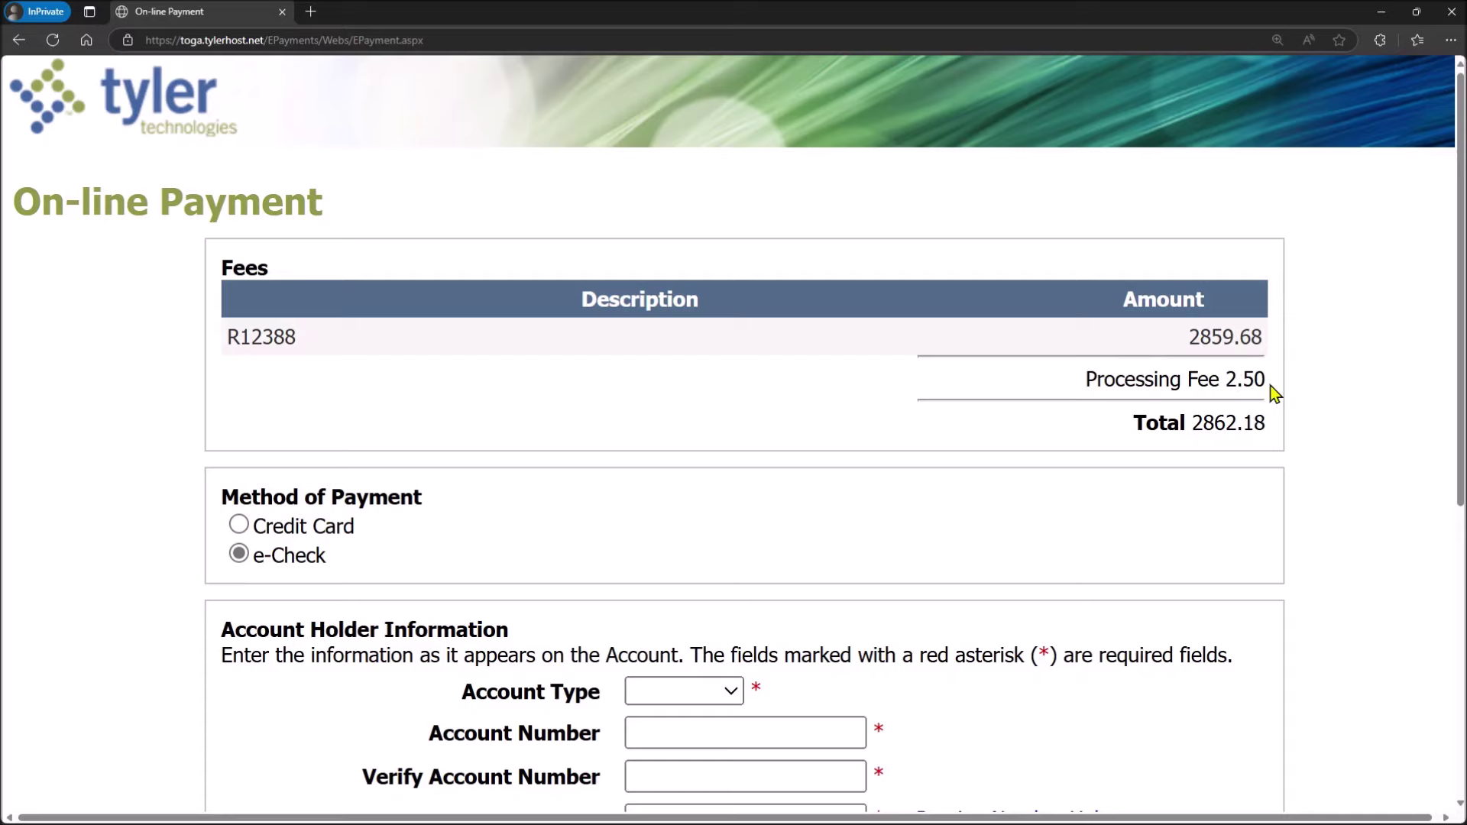
pyautogui.scroll(-3, 1274, 394)
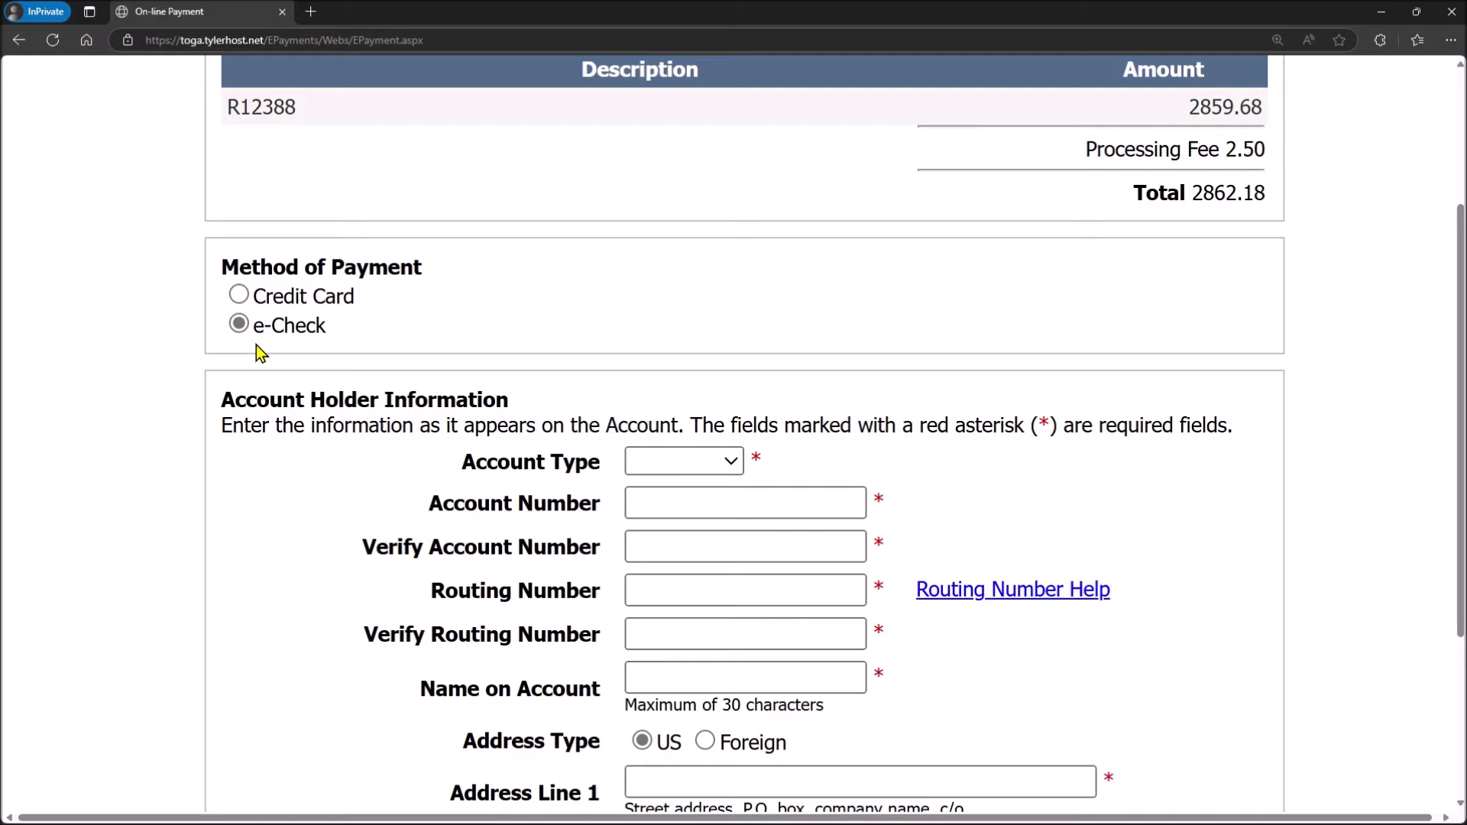
pyautogui.scroll(-2, 314, 343)
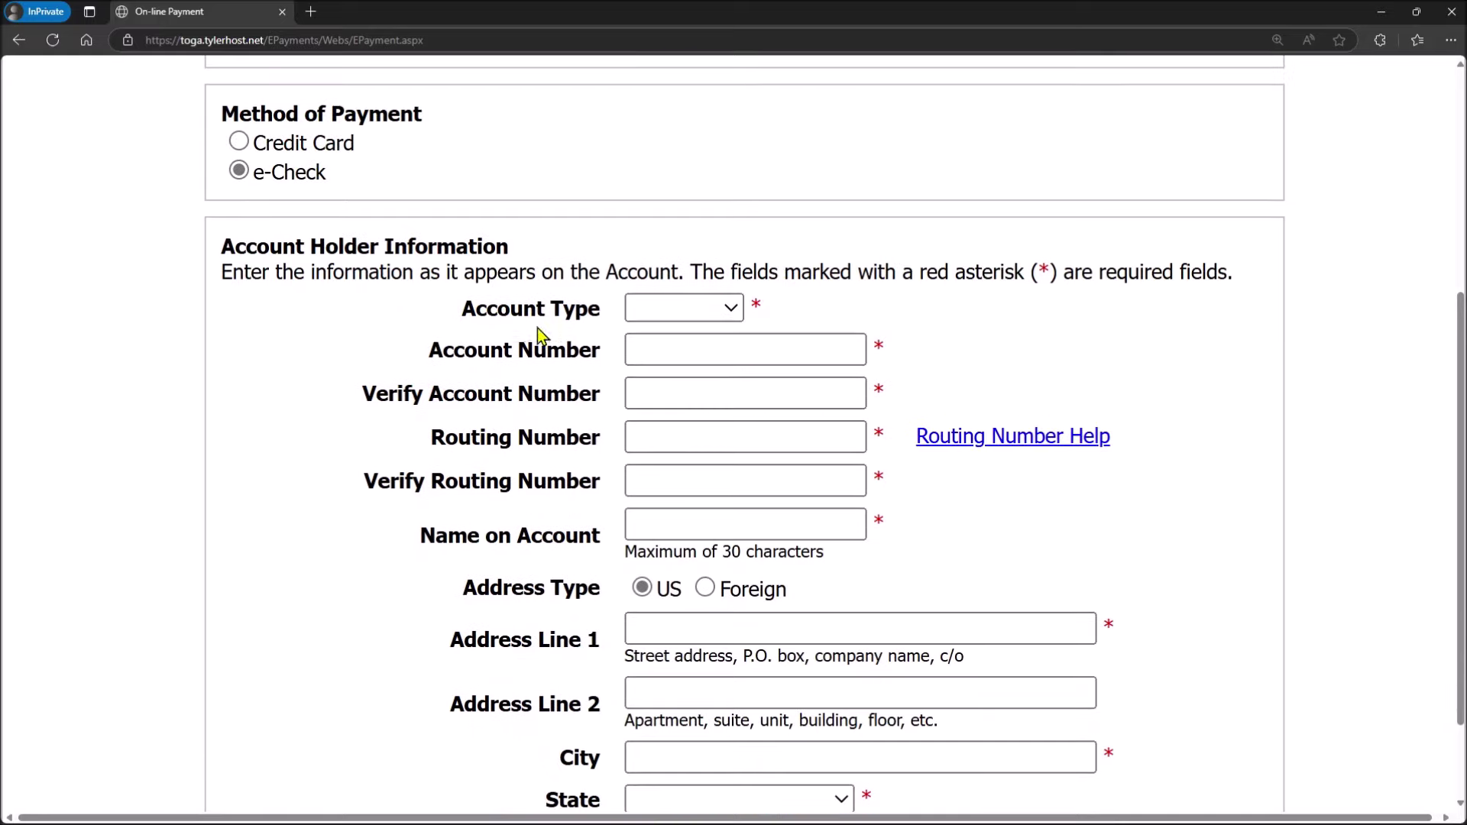
pyautogui.scroll(-1, 630, 336)
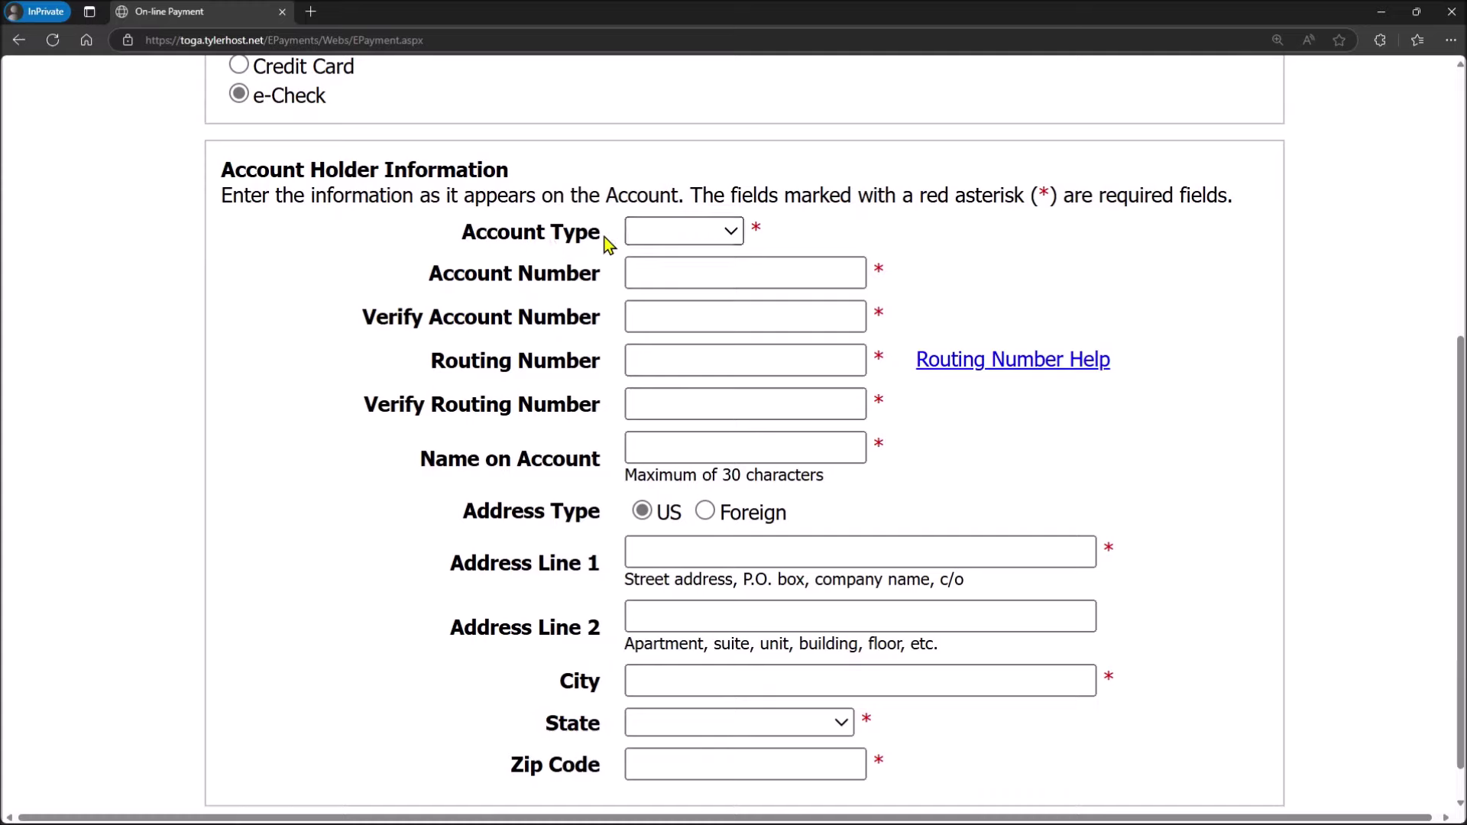
pyautogui.click(683, 232)
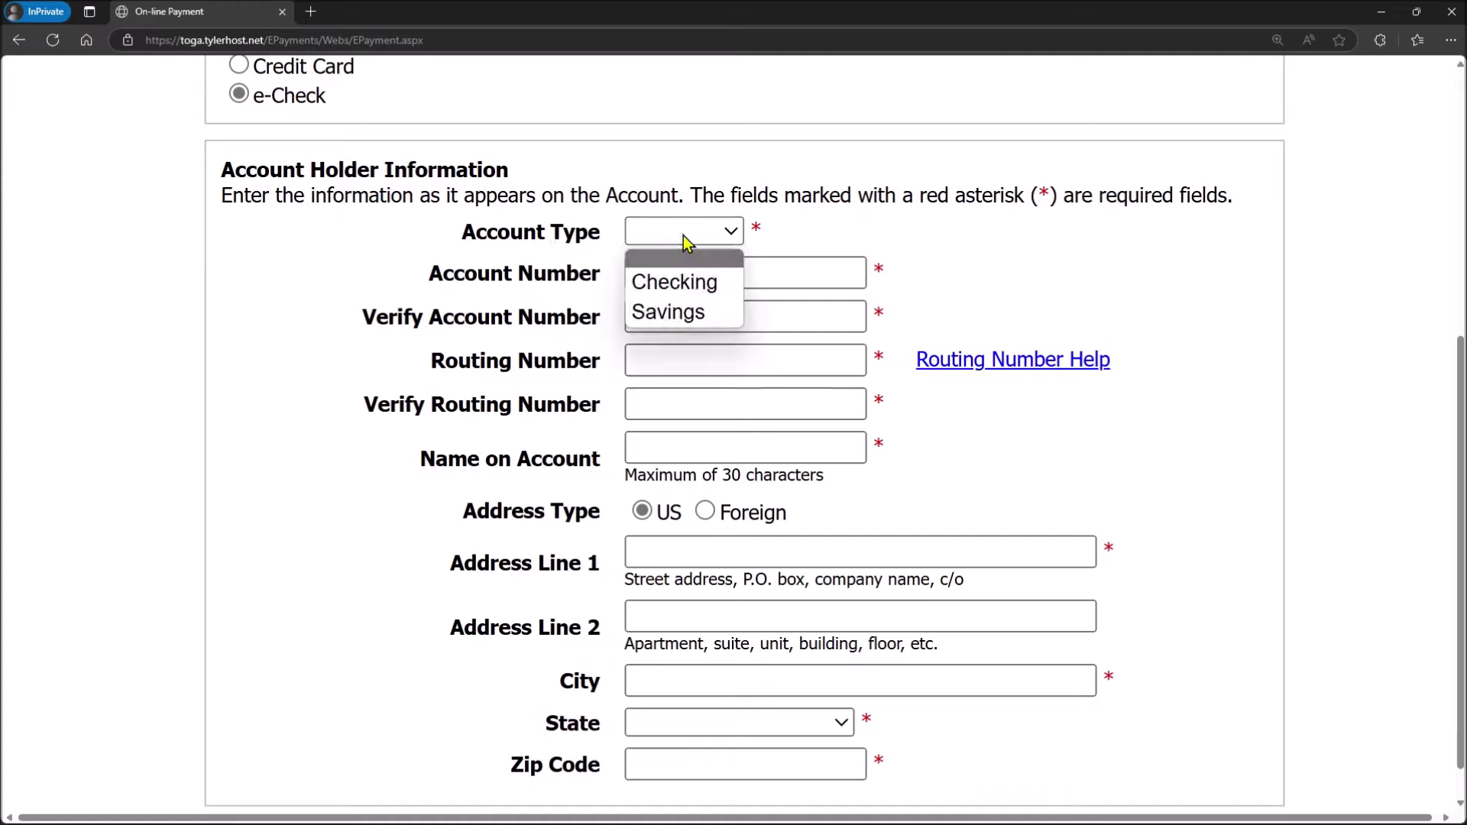
pyautogui.click(681, 294)
# Step: Enter the checking account number and repeat it in the Verify field
pyautogui.click(655, 279)
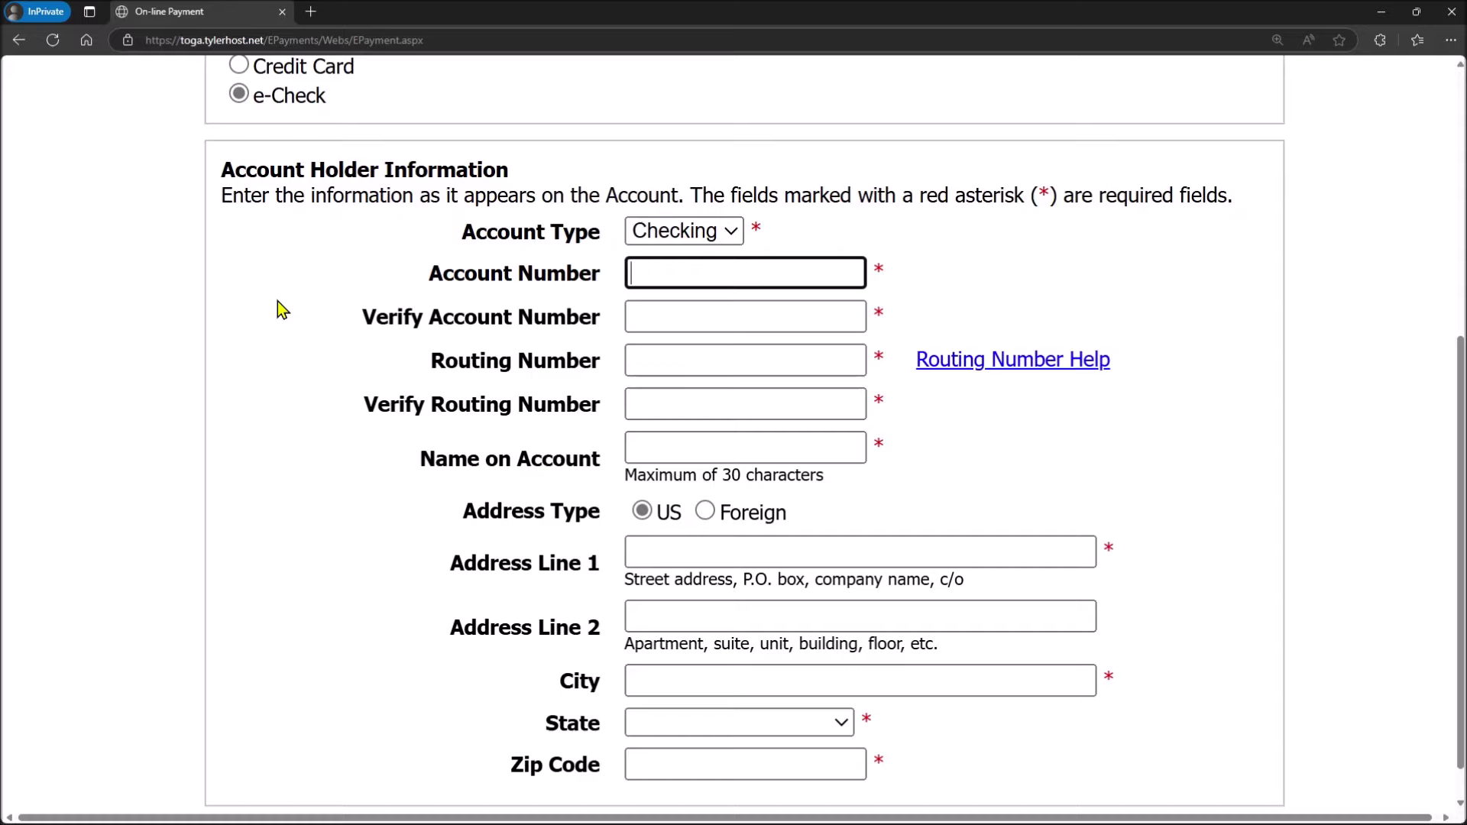
pyautogui.click(641, 316)
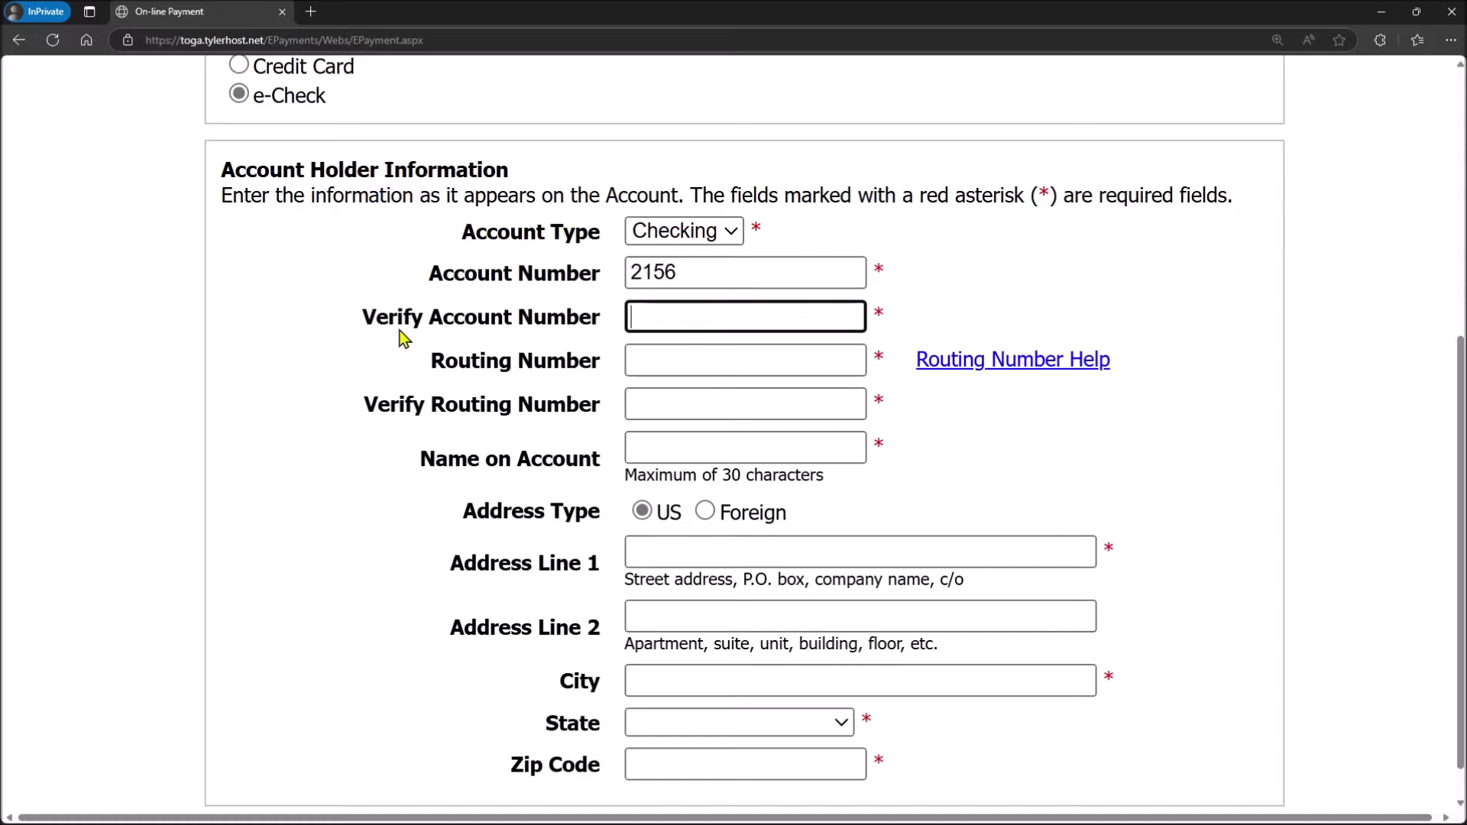
# Step: Enter and confirm the routing number, then begin the account name 'prosperity bank'
pyautogui.click(675, 360)
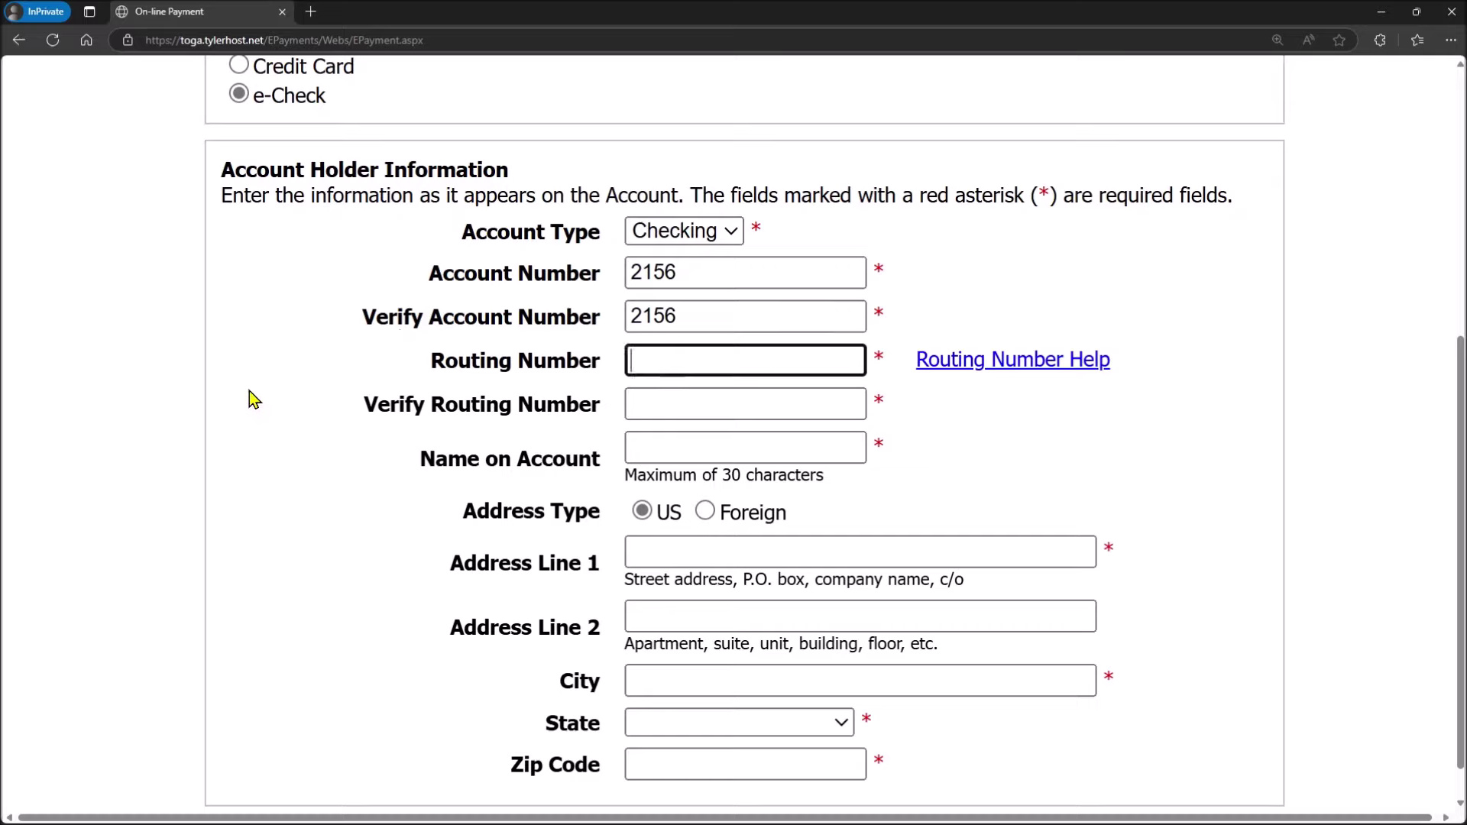
pyautogui.click(631, 402)
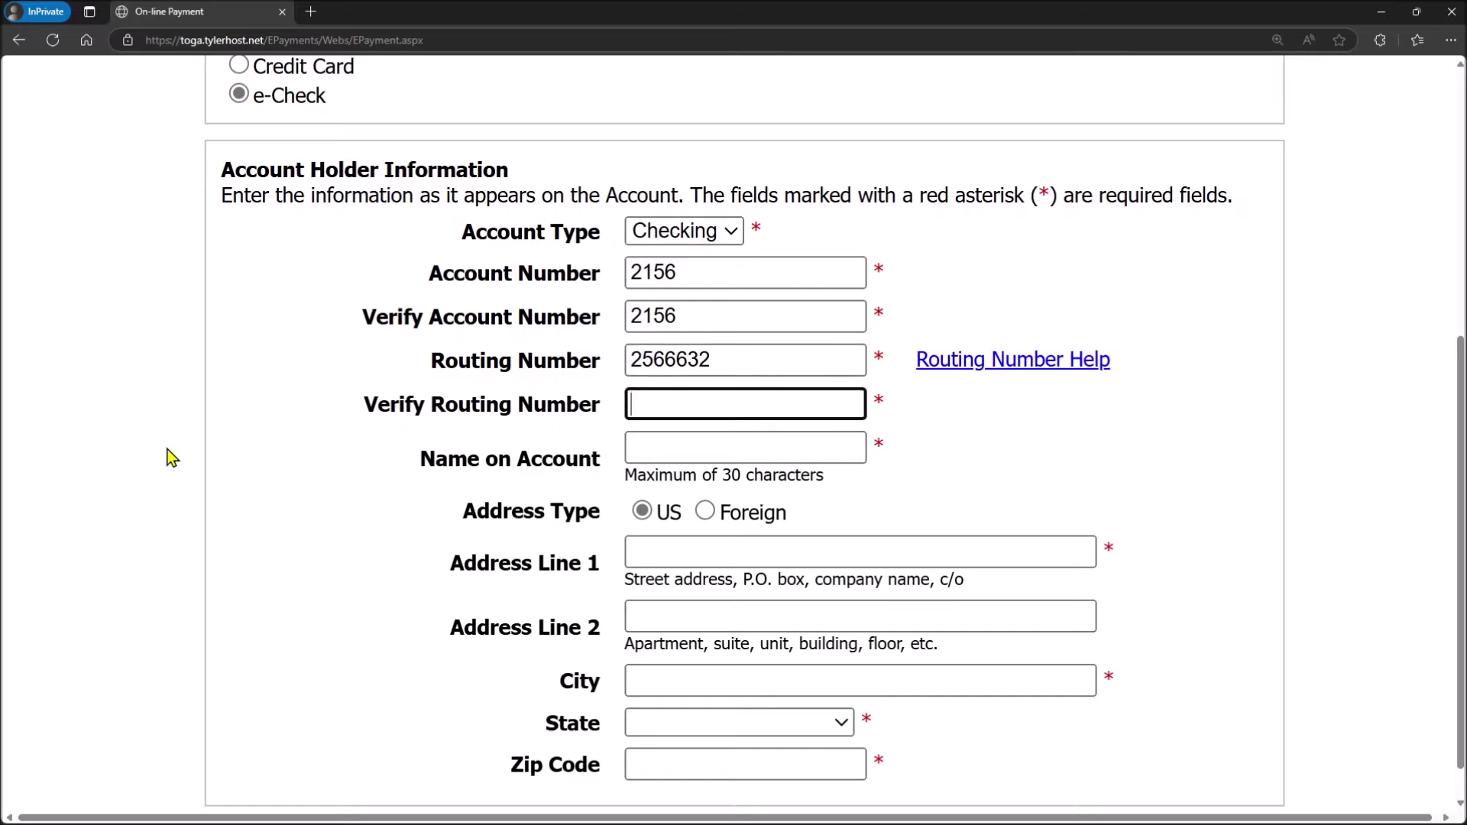
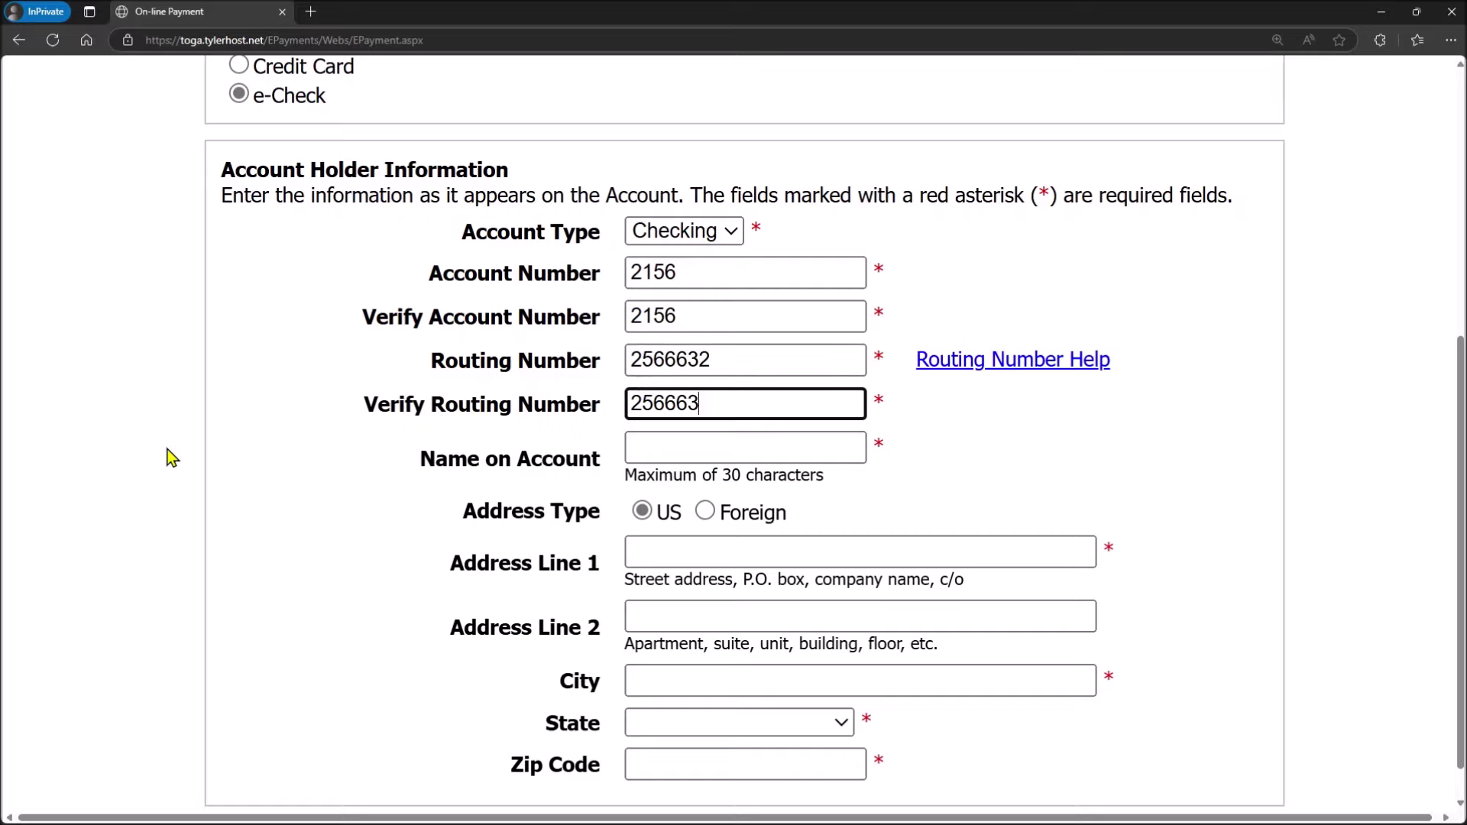
pyautogui.press('Tab')
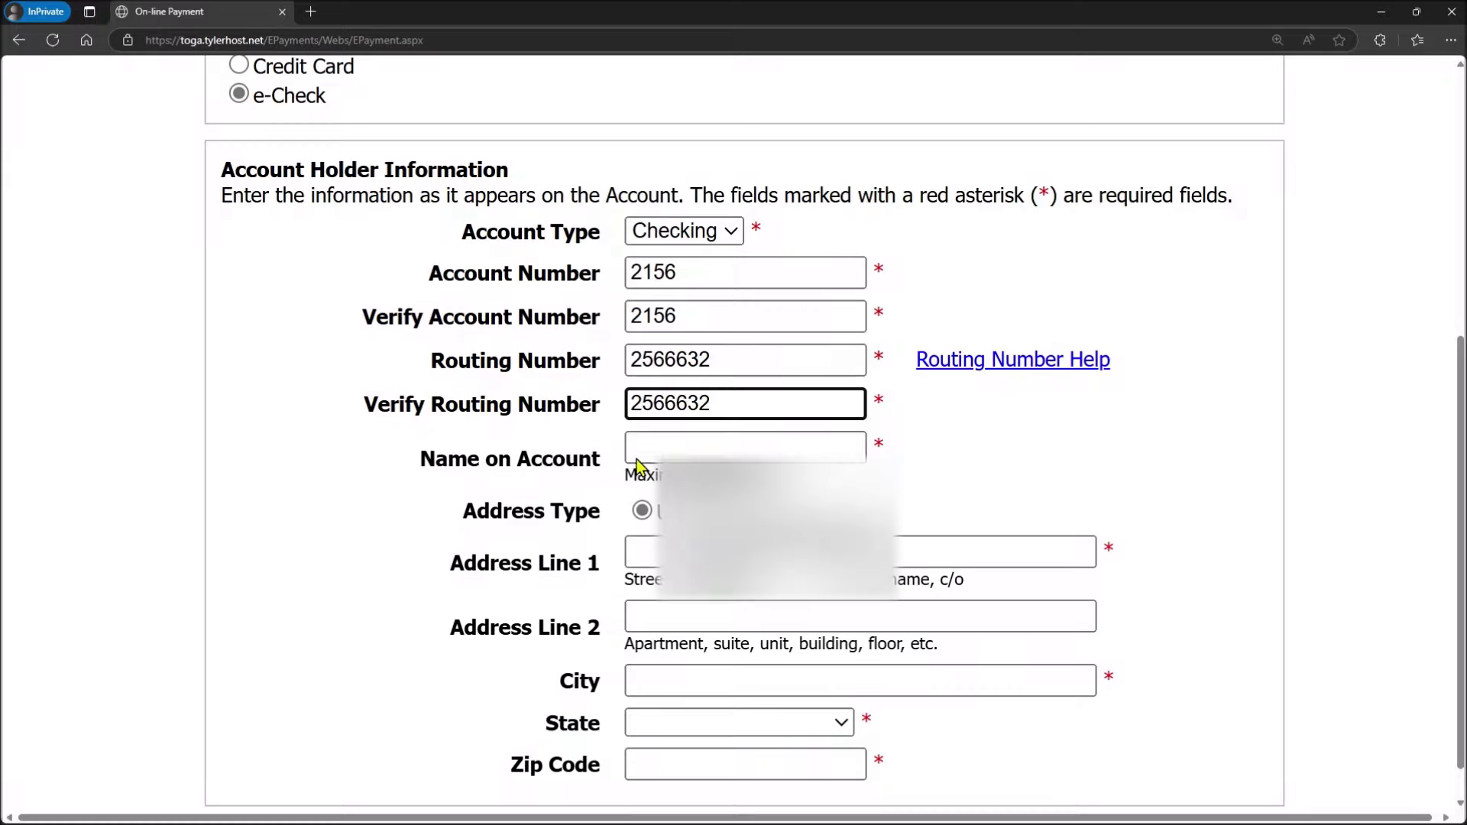
pyautogui.click(273, 432)
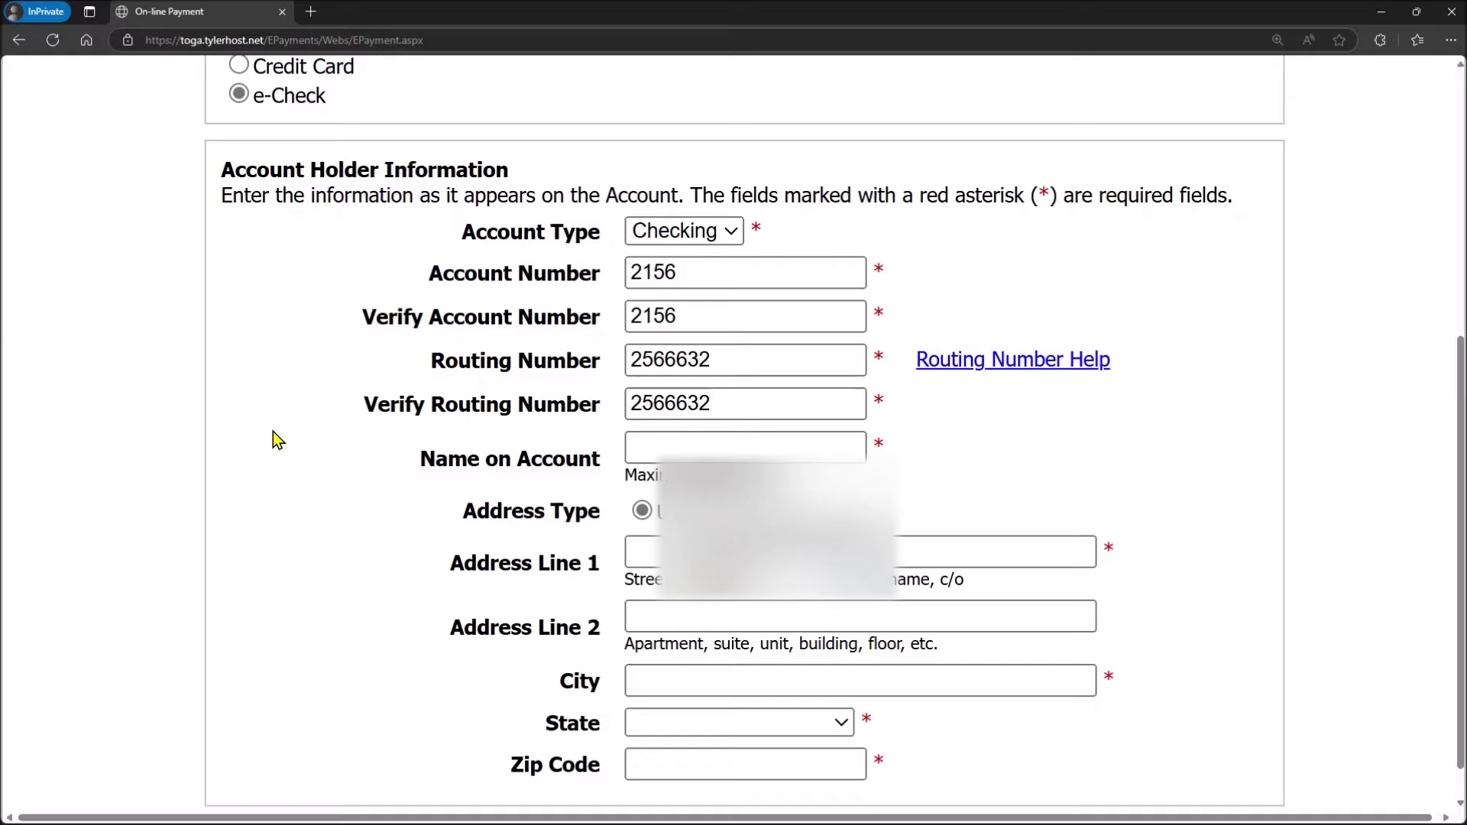
pyautogui.click(730, 400)
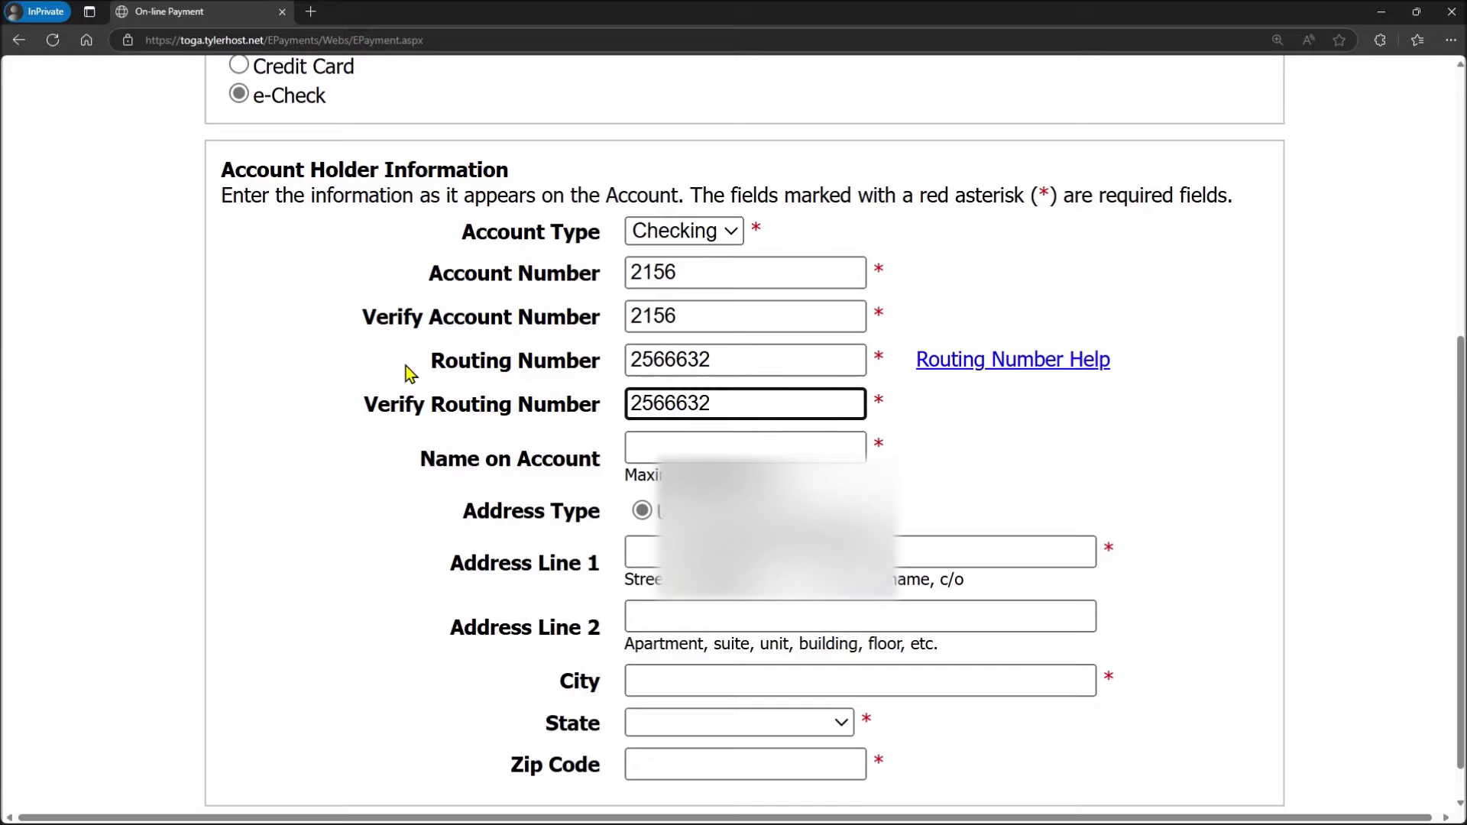
pyautogui.press('Tab')
pyautogui.press('Tab')
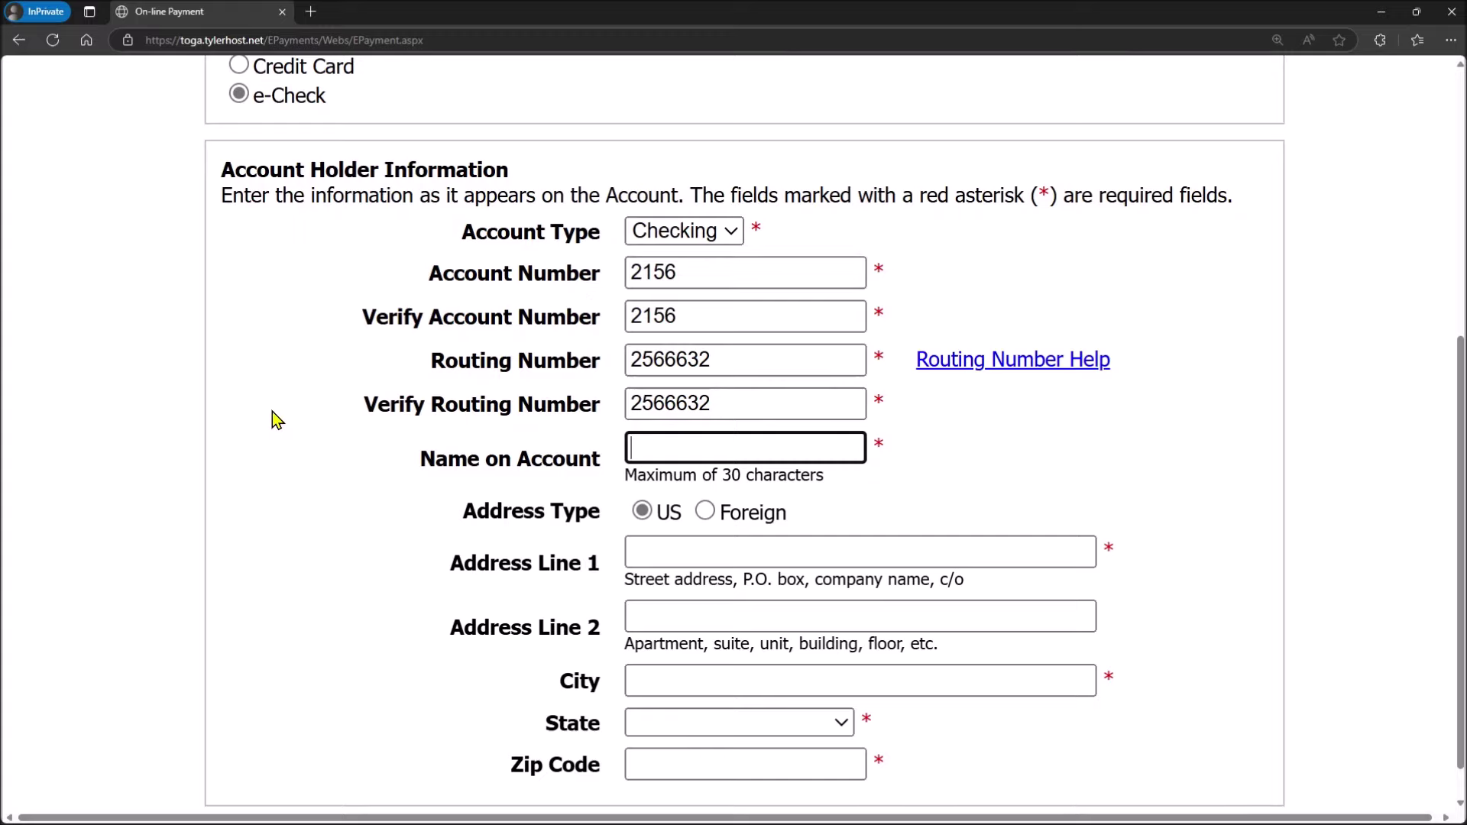
pyautogui.write('prosperity bank')
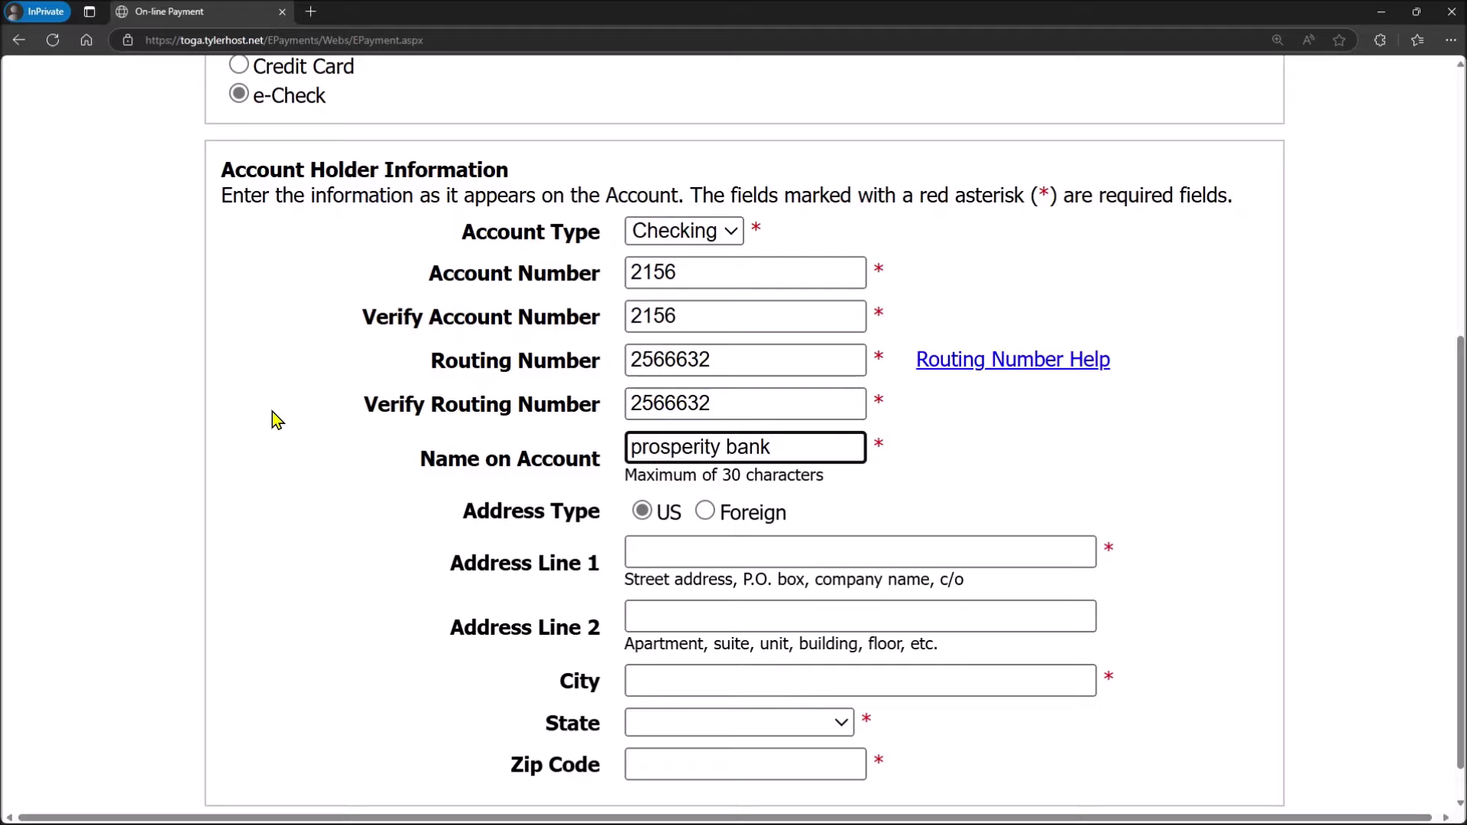
# Step: Enter the billing street address in Address Line 1
pyautogui.scroll(-1, 272, 411)
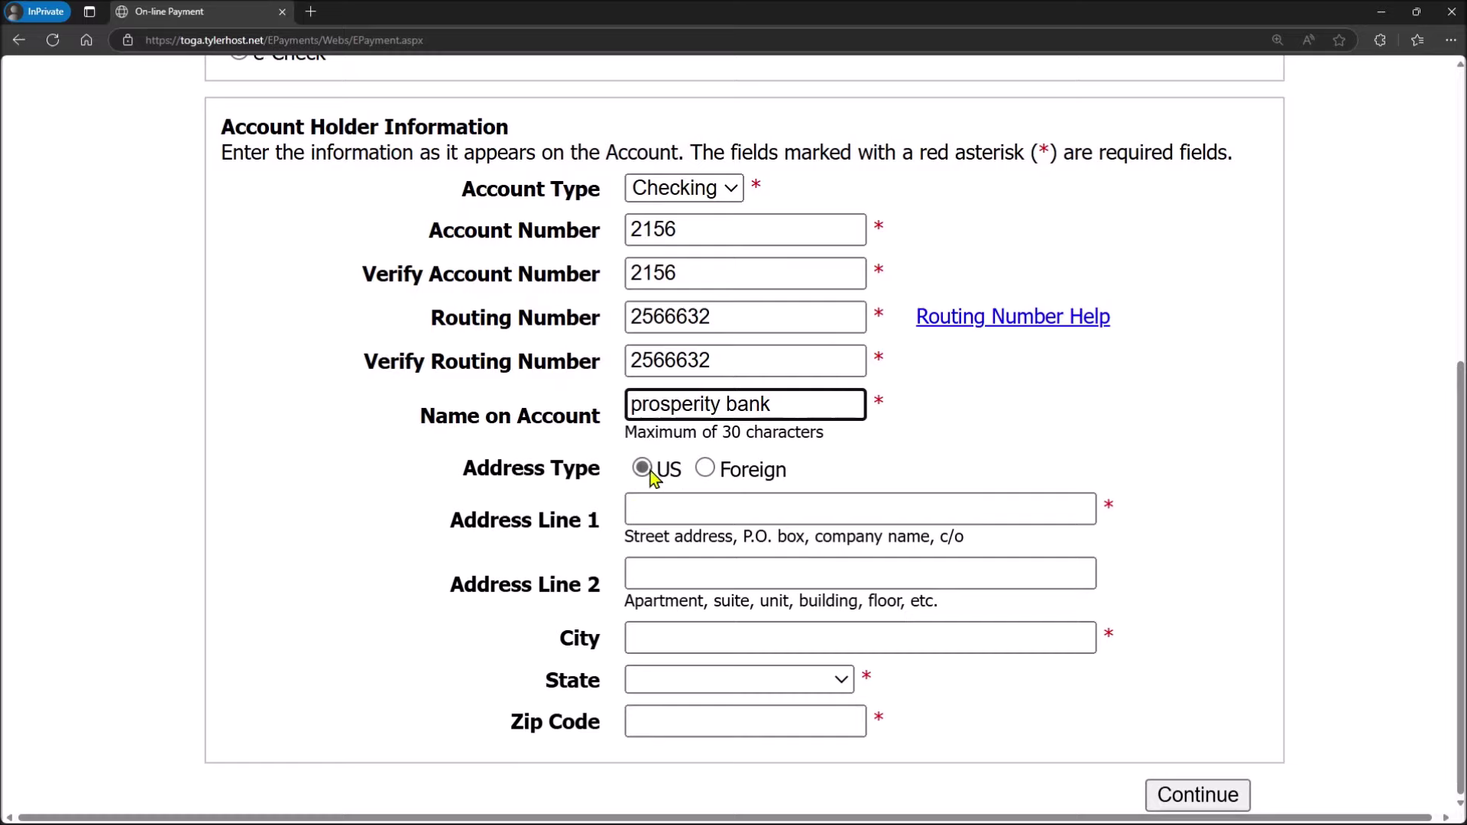
pyautogui.press('Tab')
pyautogui.press('Tab')
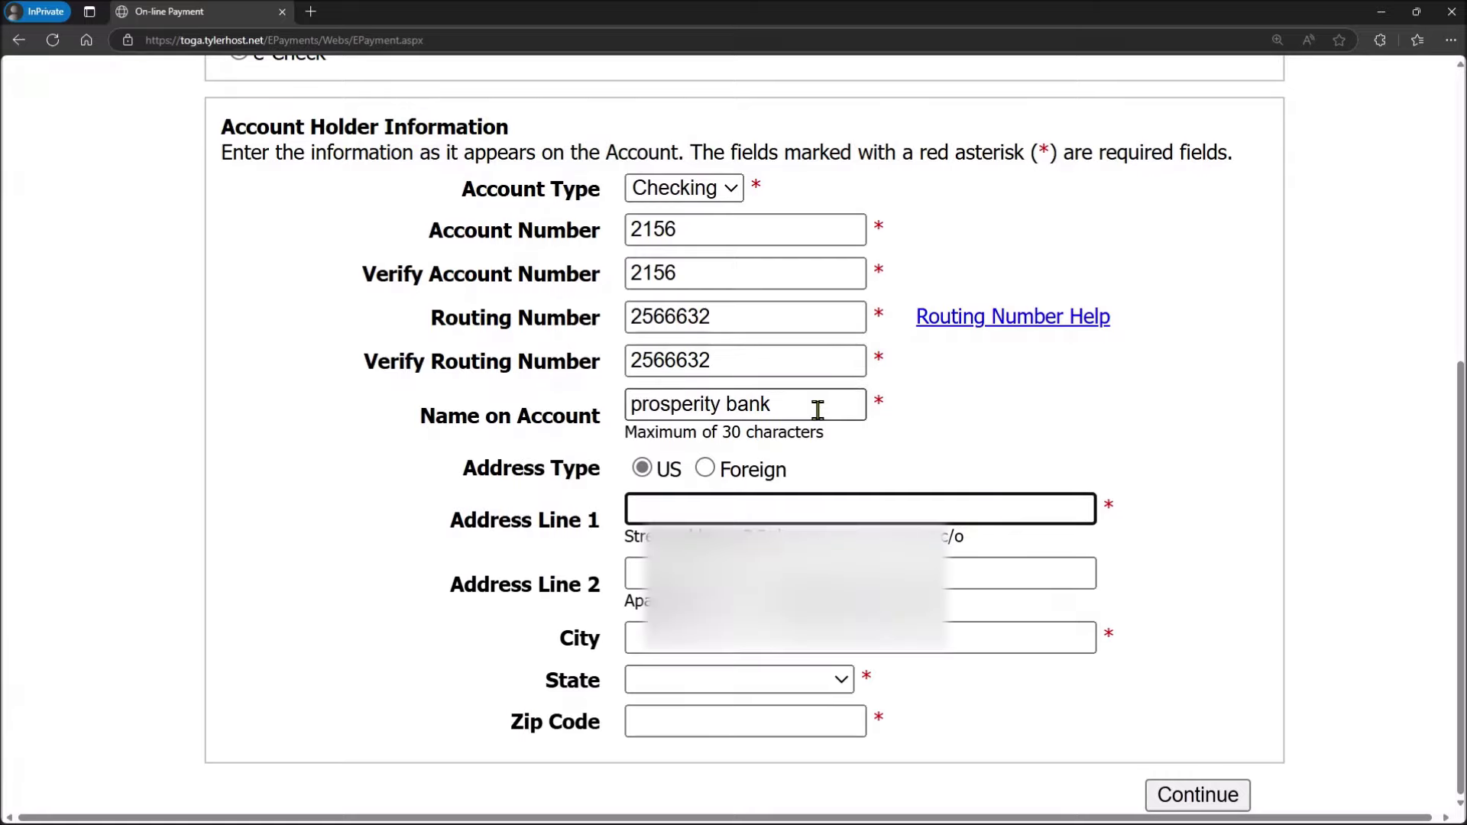
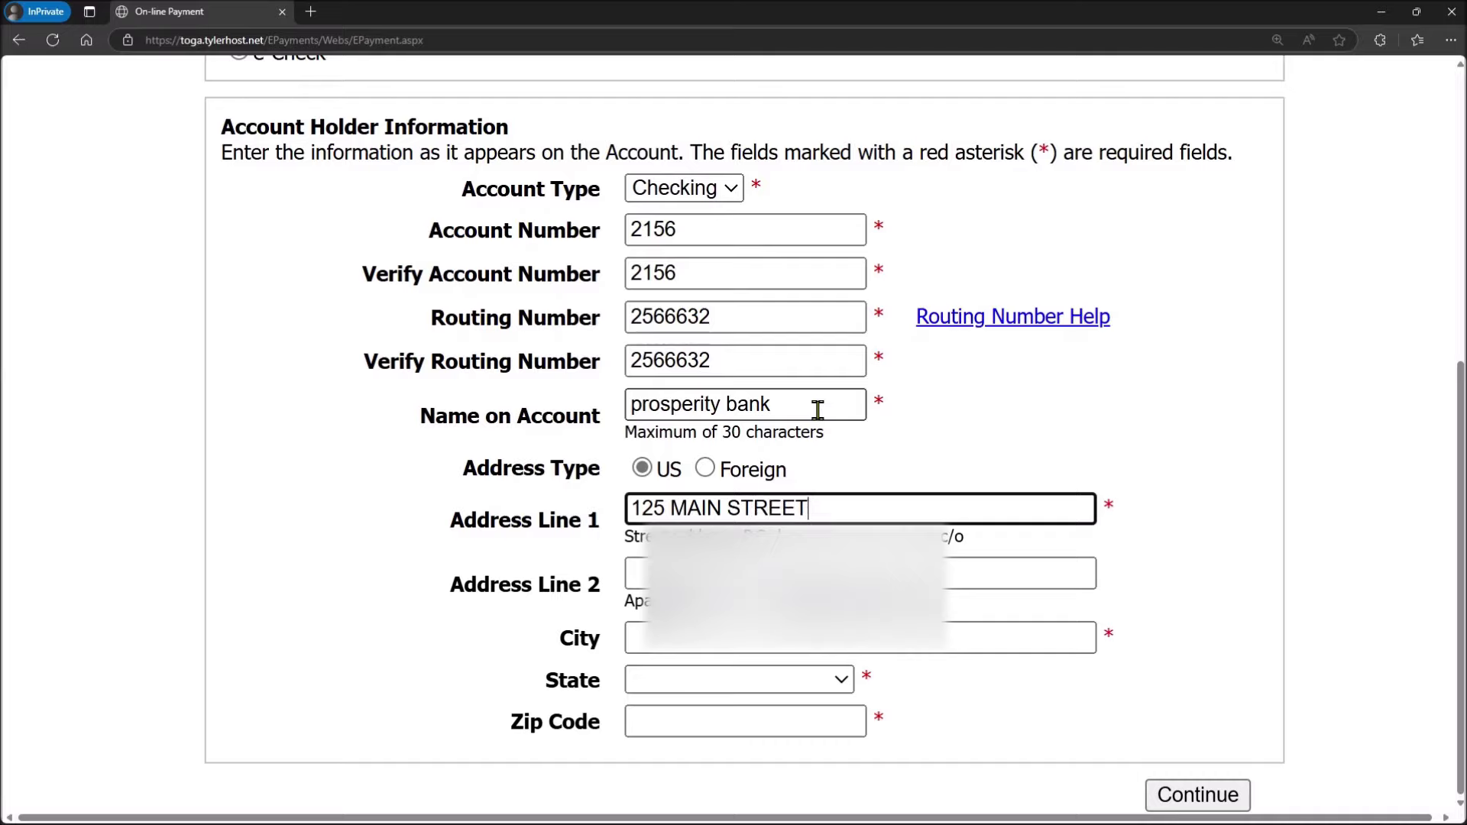
pyautogui.press('Tab')
pyautogui.press('Tab')
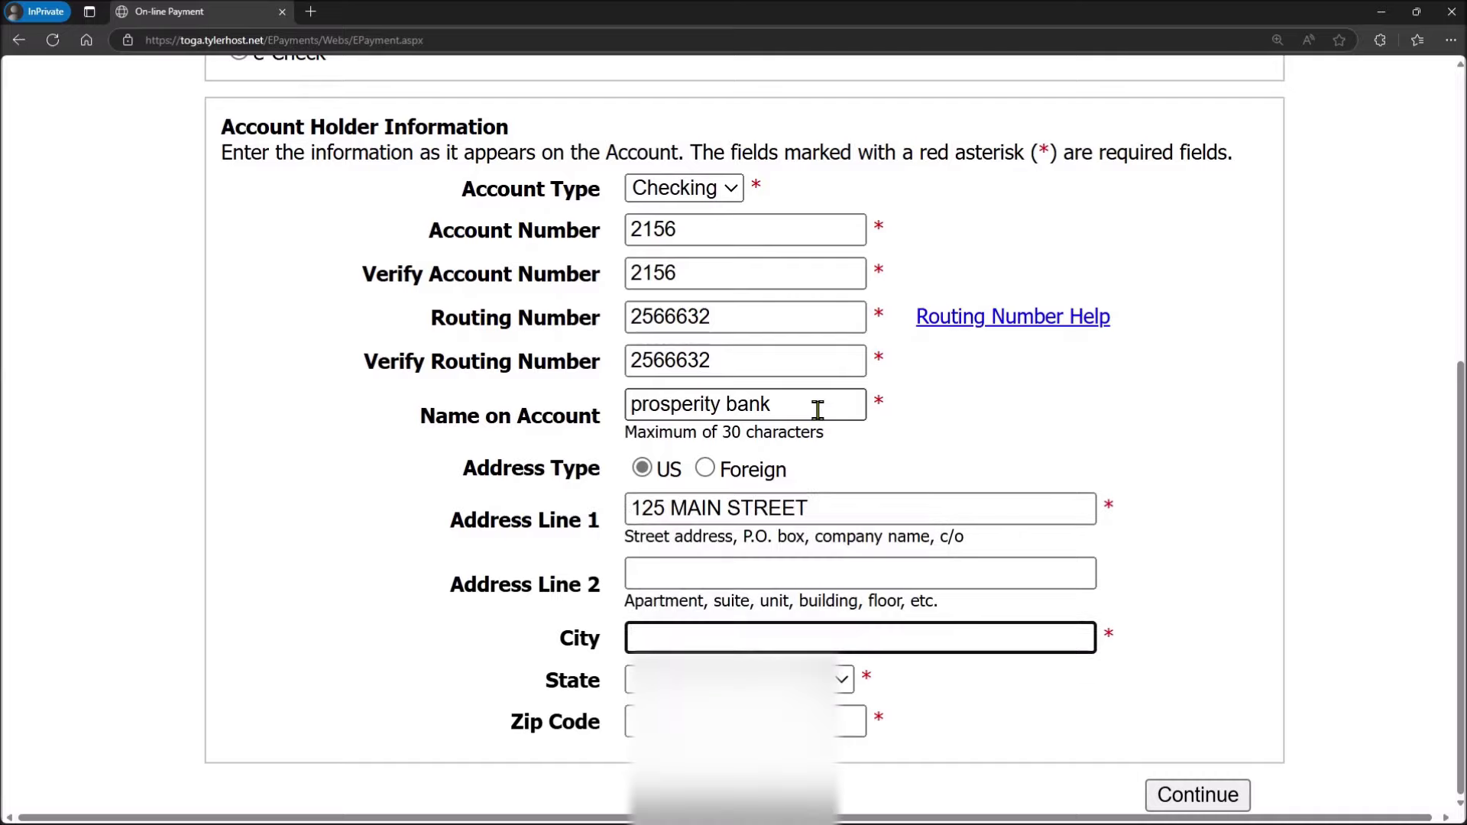
# Step: Fill in the billing city, select the state, and enter the zip code
pyautogui.write('Elgin')
pyautogui.write('IN')
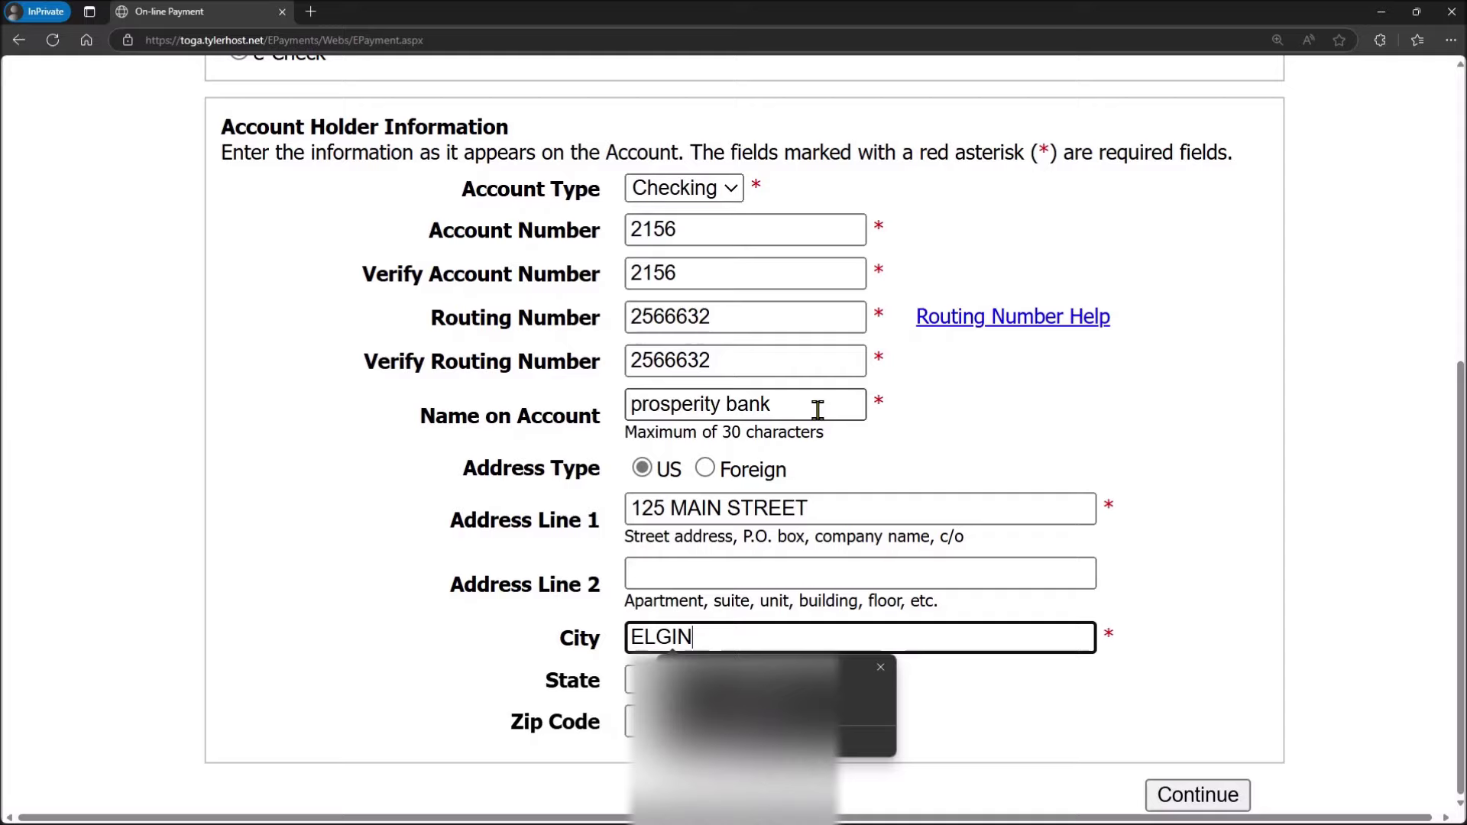
pyautogui.press('Tab')
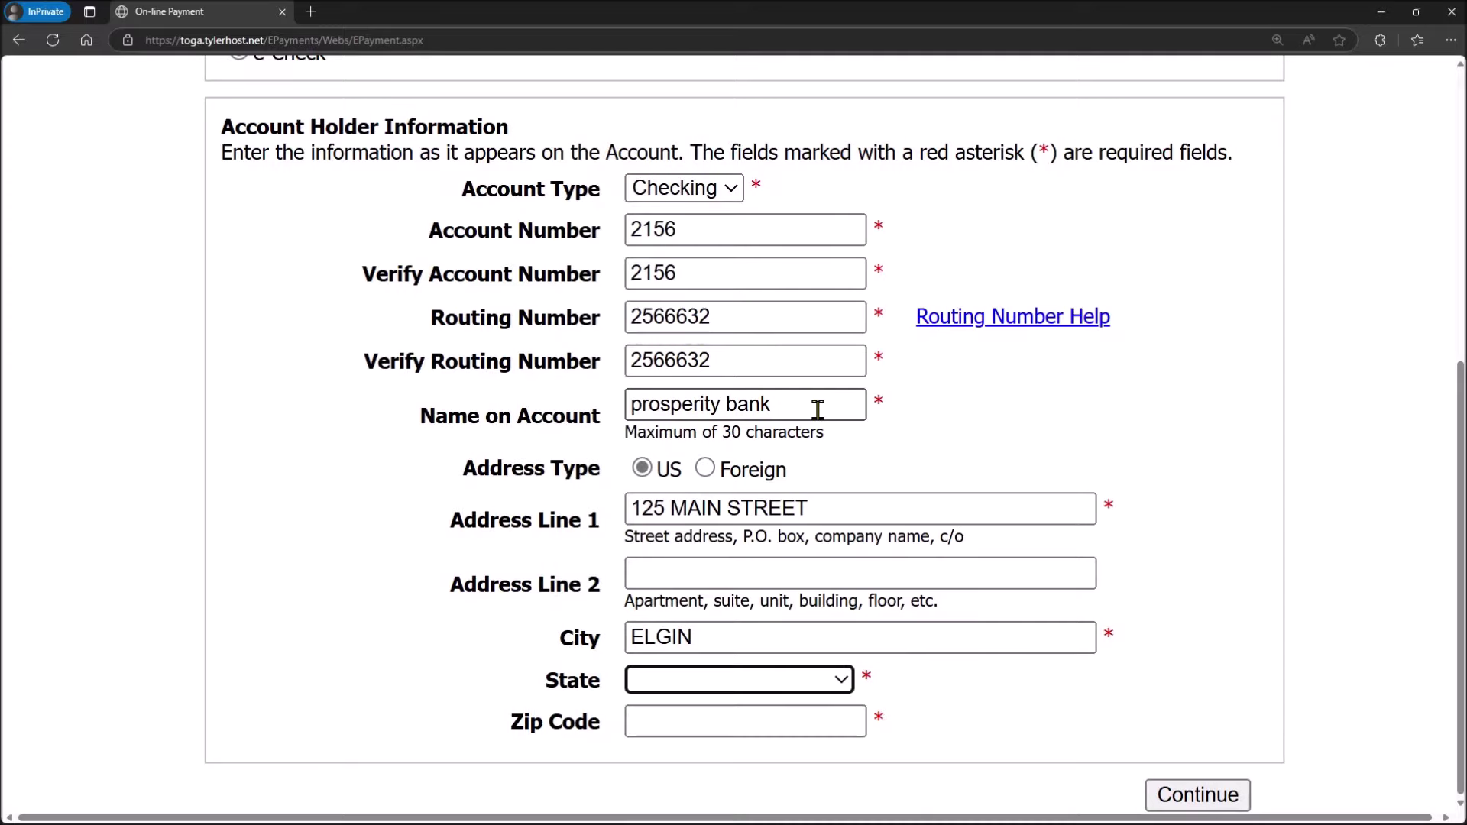
pyautogui.write('tex')
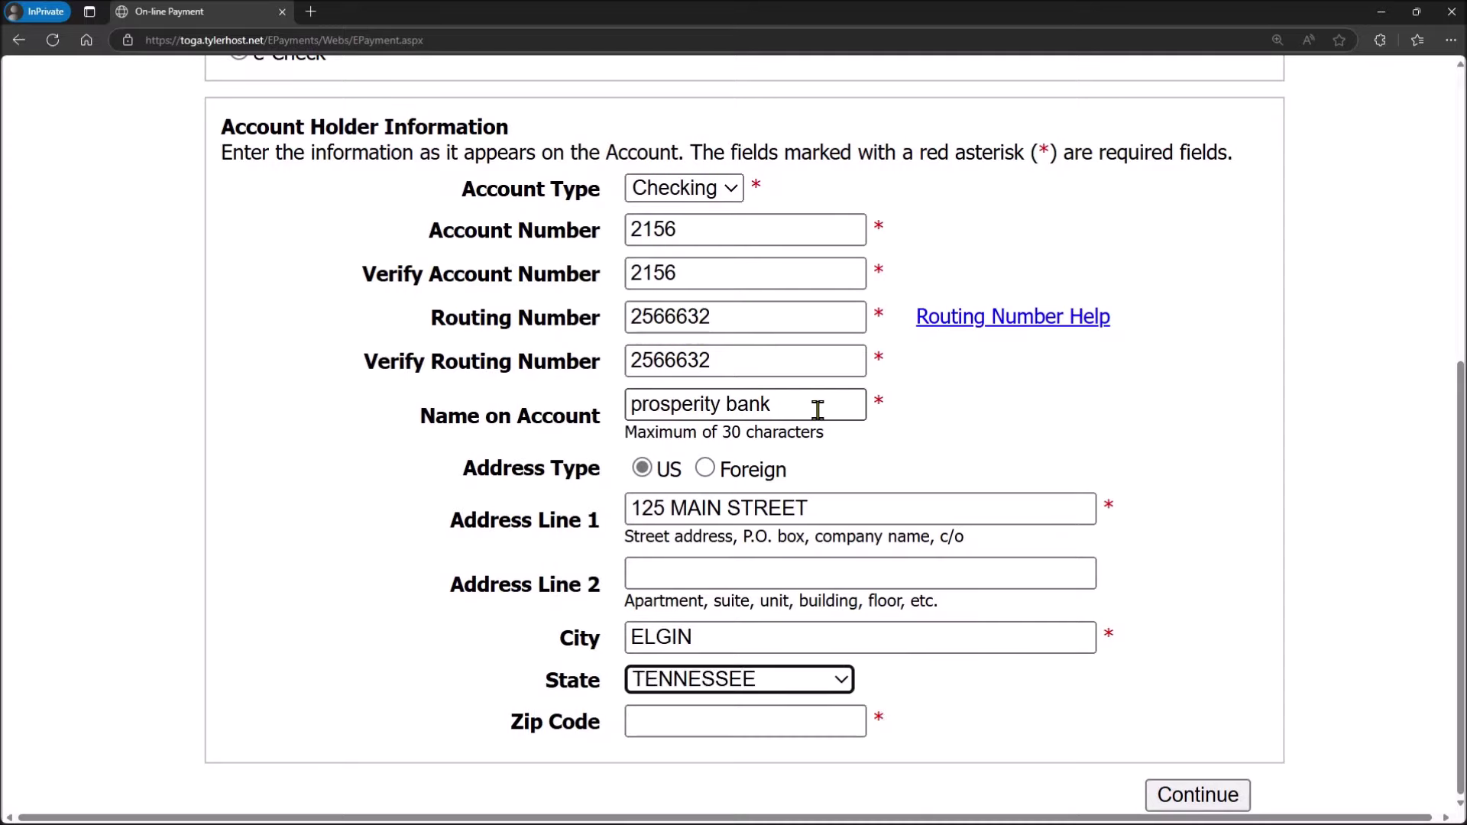
pyautogui.click(693, 732)
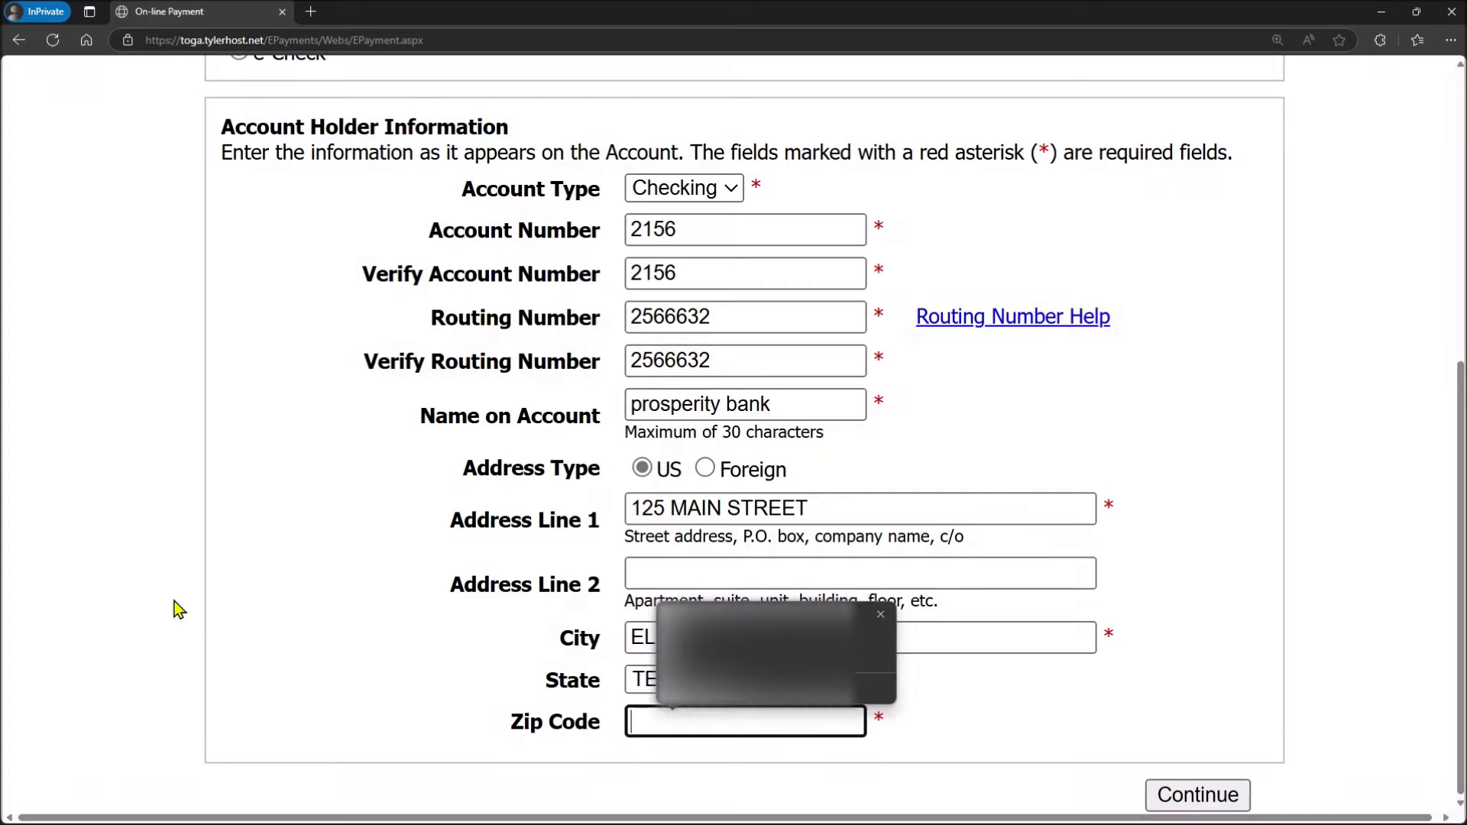
pyautogui.click(566, 689)
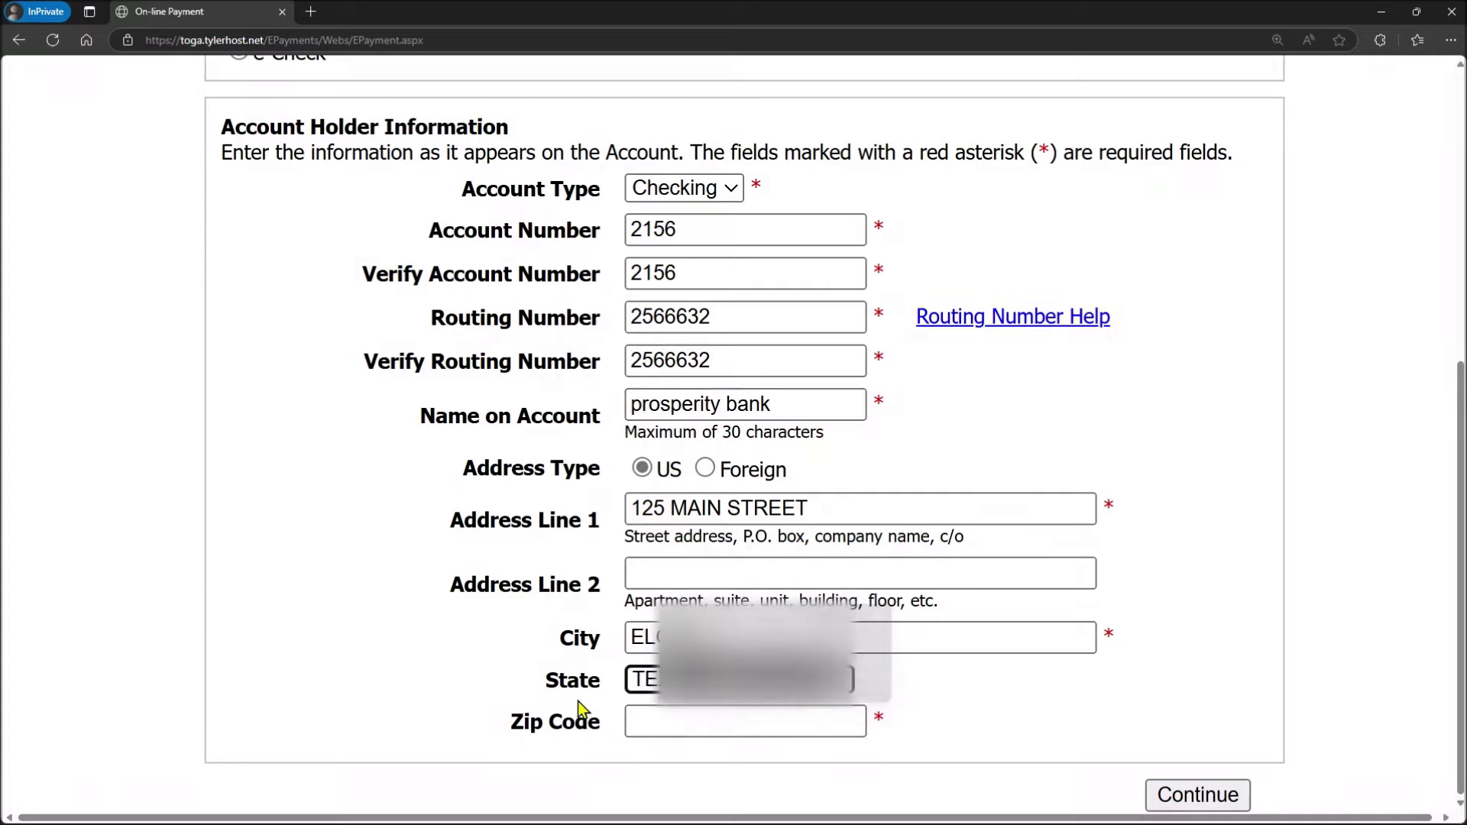
pyautogui.click(648, 724)
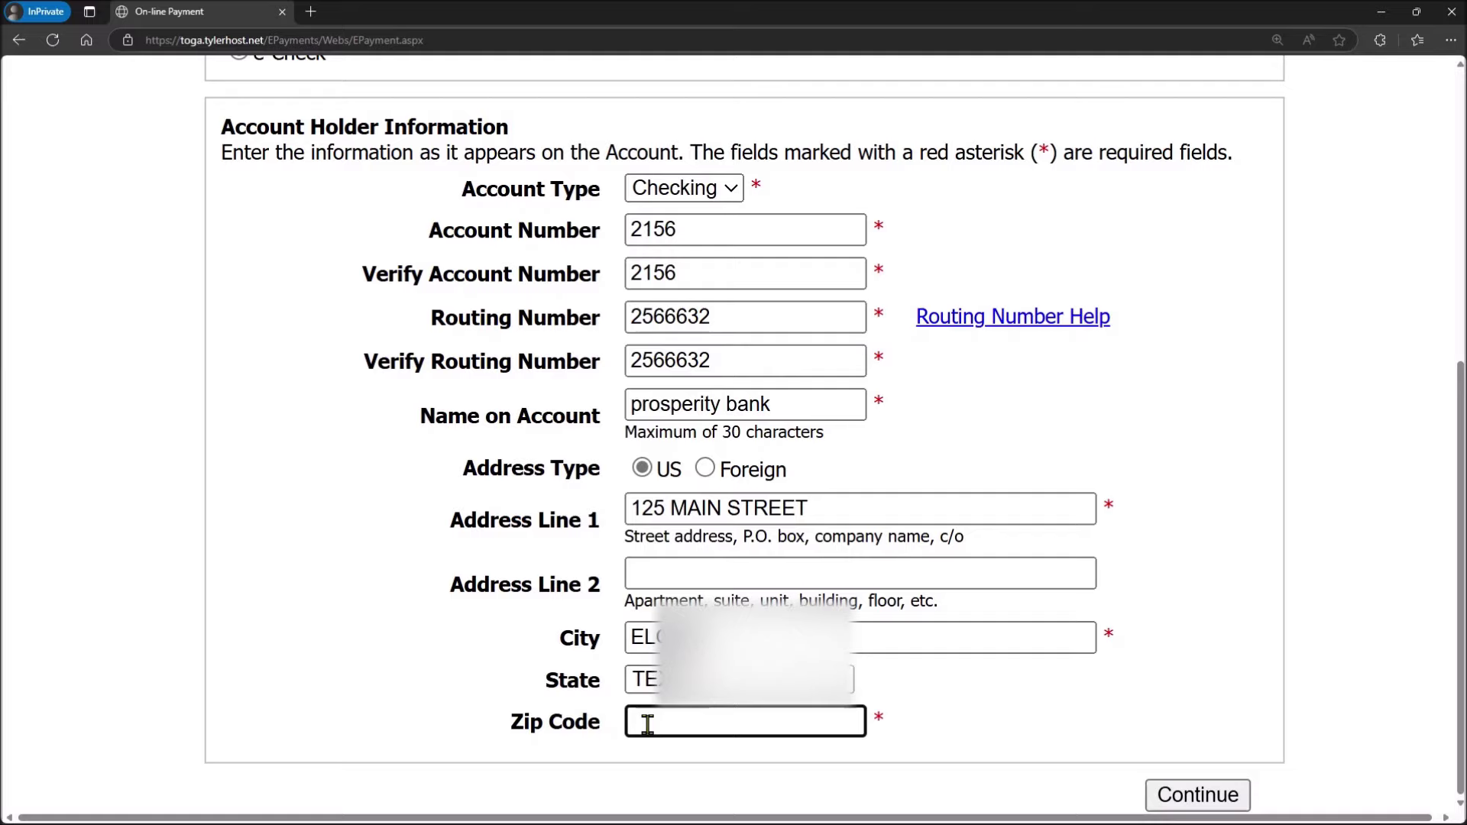
pyautogui.write('78653')
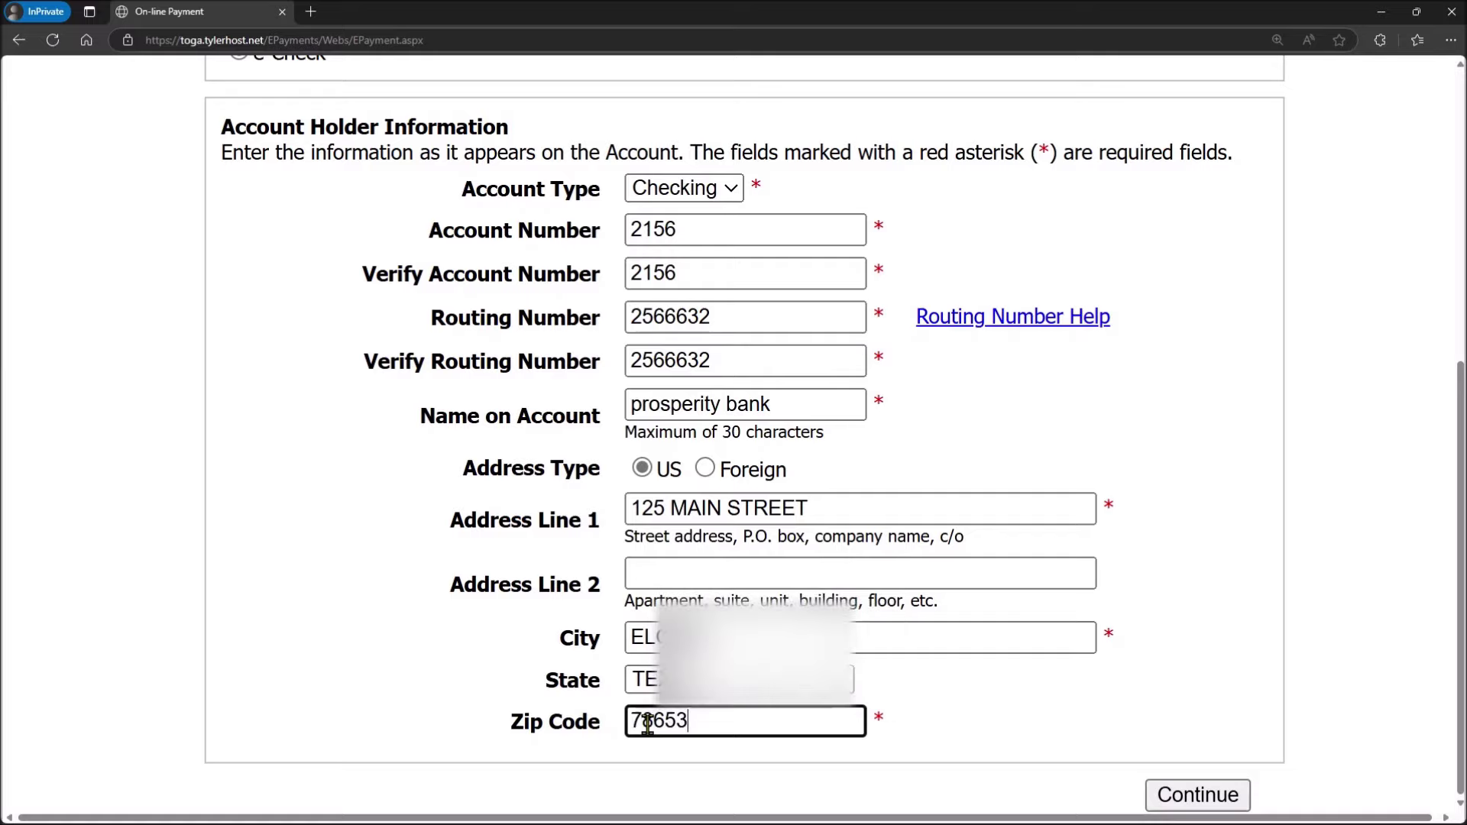